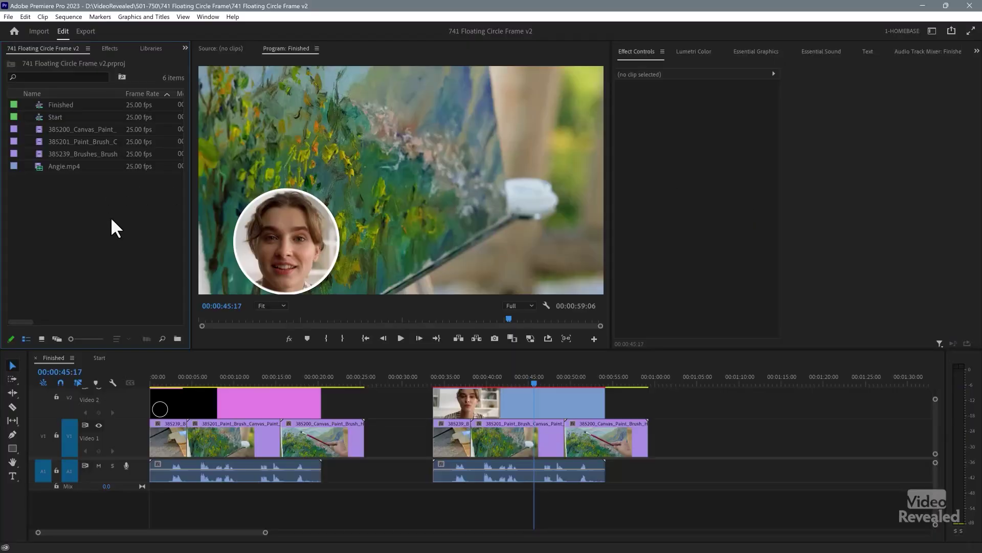
Play the finished example sequence from the start and scrub through its painting footage
click(146, 374)
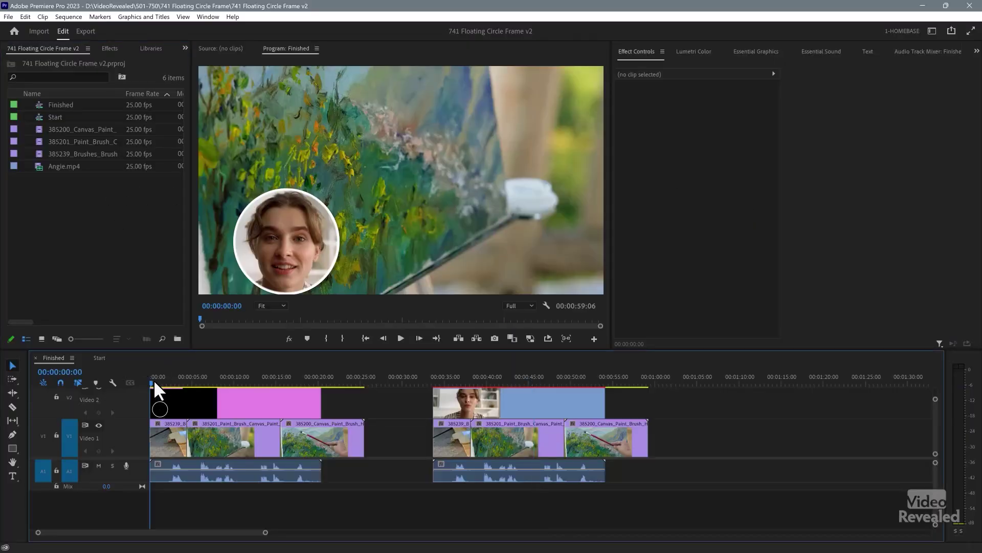
key(Home)
key(space)
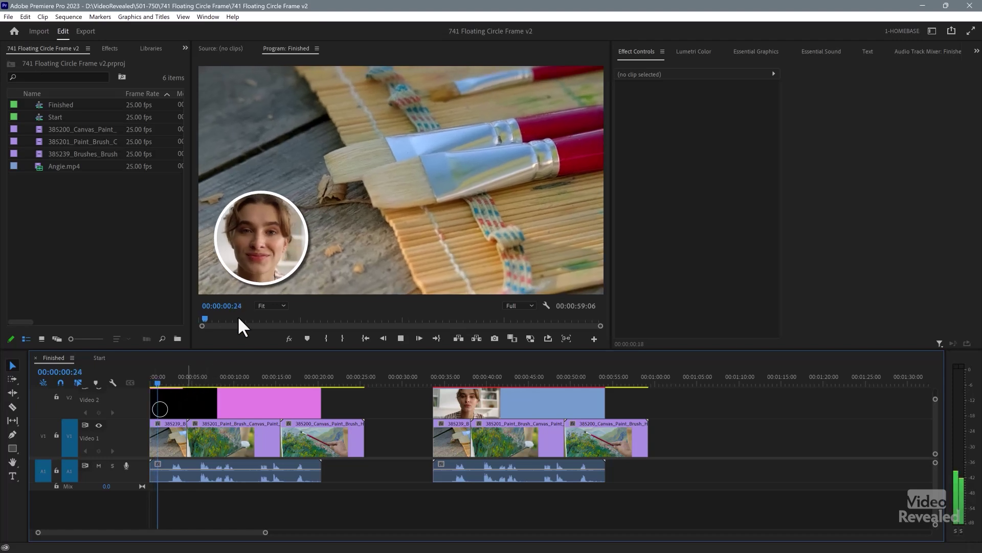
key(space)
drag(193, 379, 246, 378)
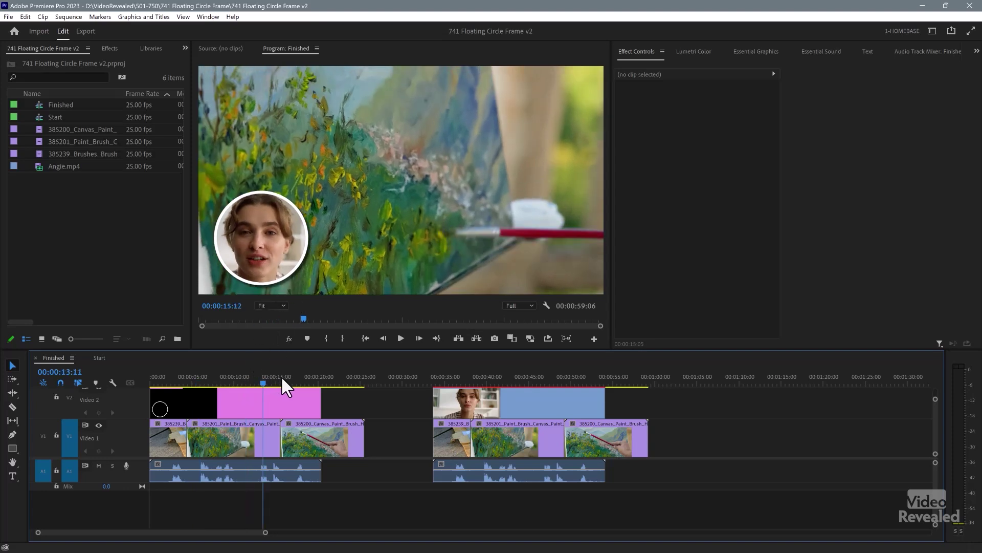
drag(285, 377, 296, 377)
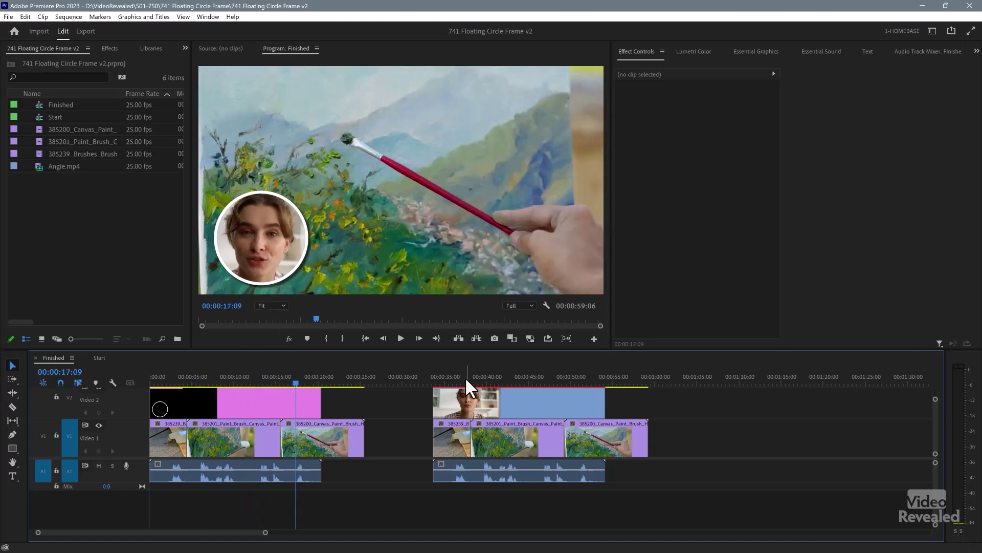
drag(466, 380, 496, 378)
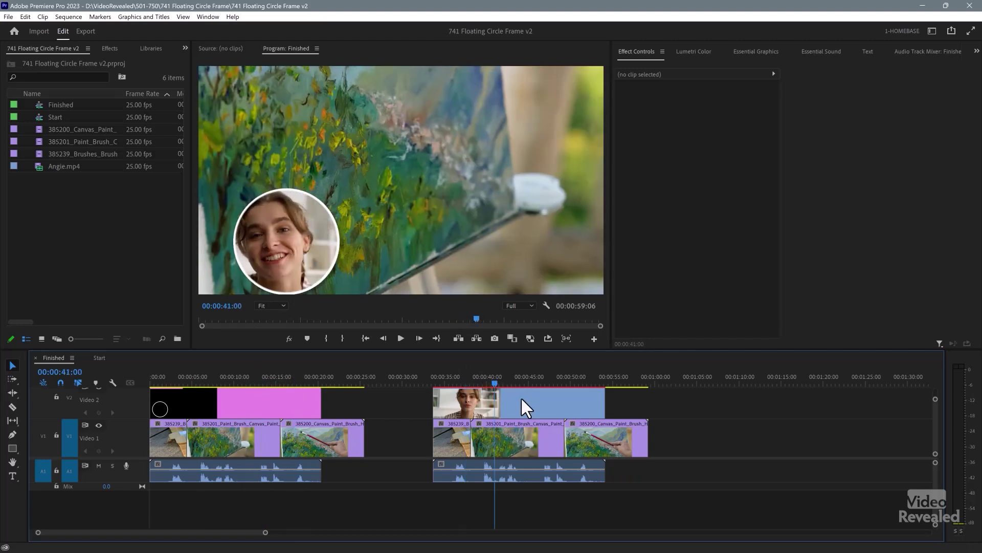
Inspect the talking-head clip, collapsing its Motion and Set Matte effect properties
click(522, 398)
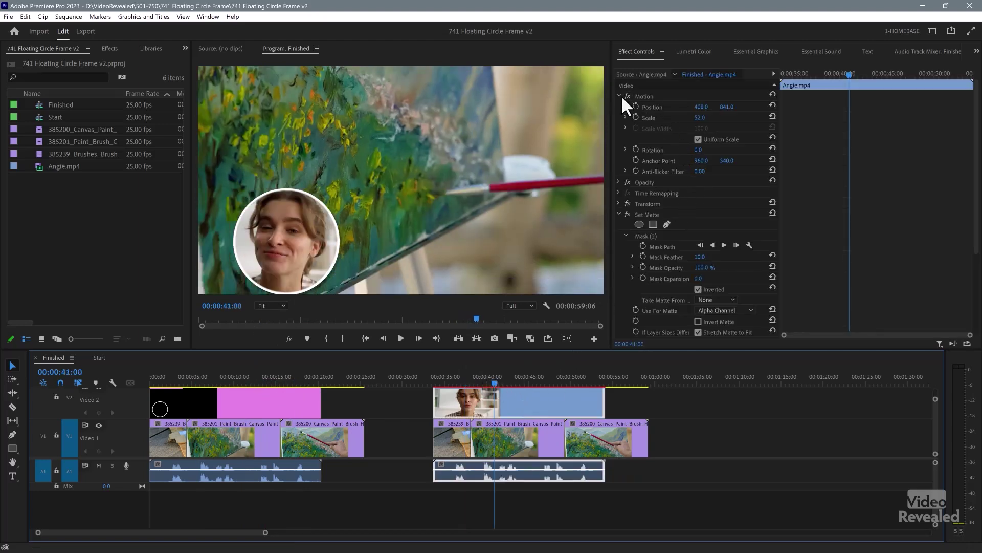
click(620, 95)
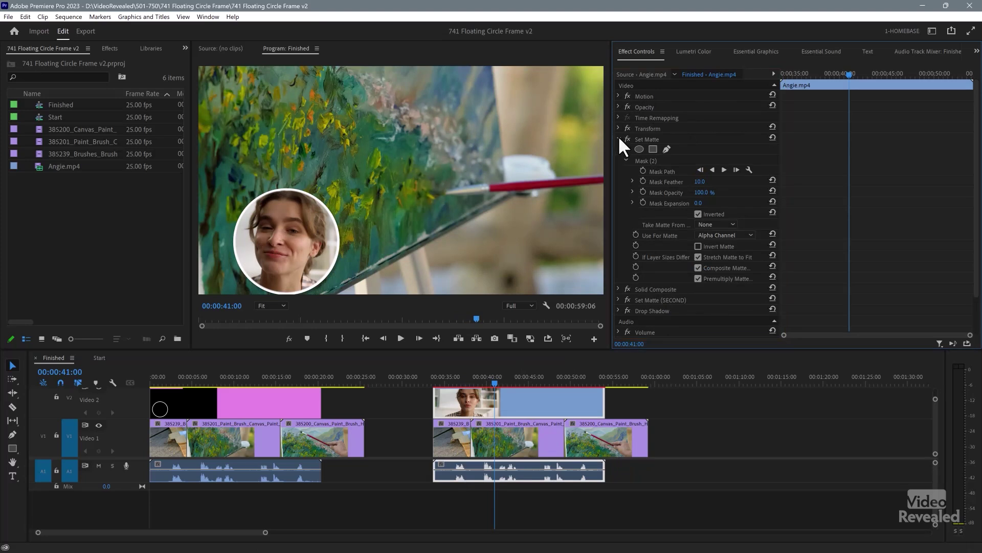
click(619, 139)
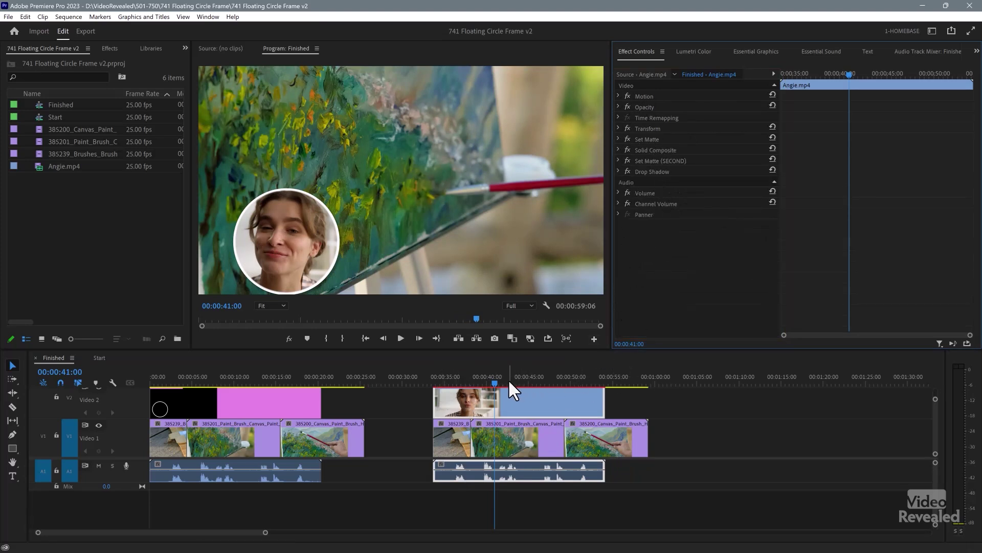
mouse_move(509, 381)
mouse_down()
mouse_move(550, 383)
mouse_move(522, 380)
mouse_up()
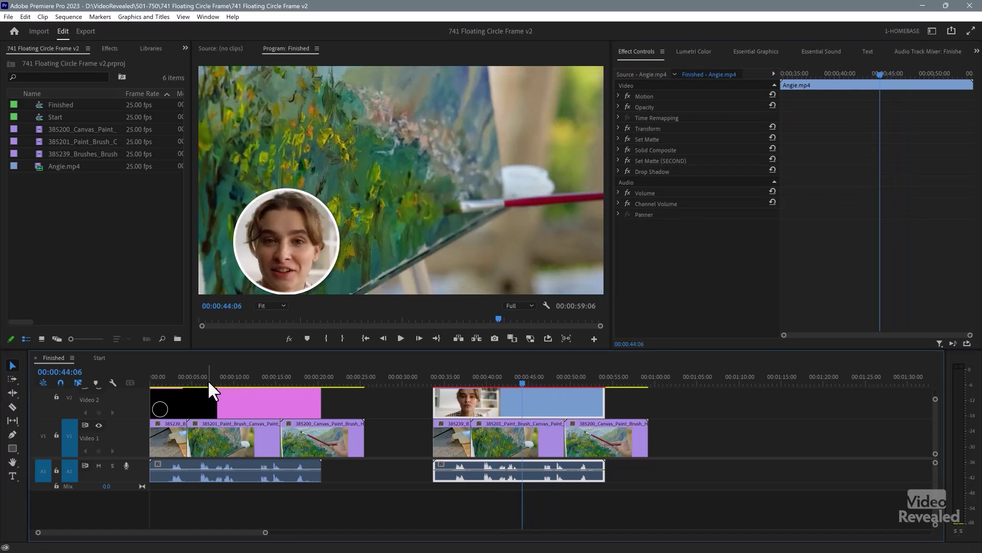
Replay the finished sequence from near the start, then switch to the Start sequence
click(180, 377)
key(space)
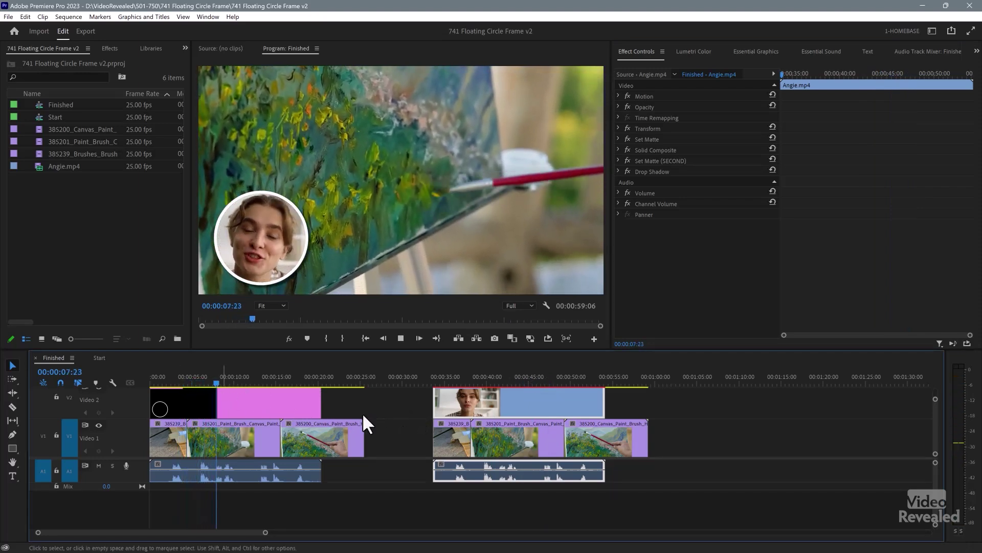
key(space)
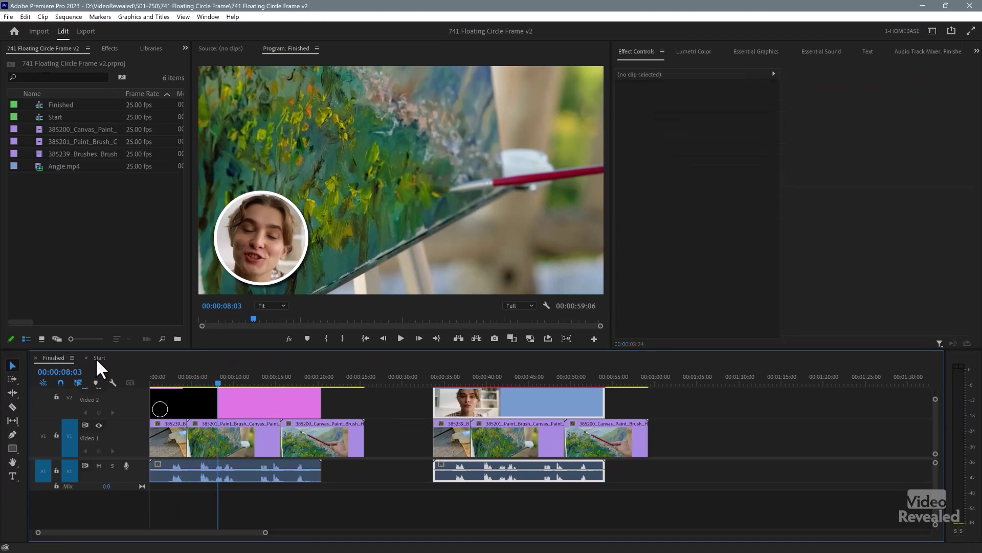
click(97, 358)
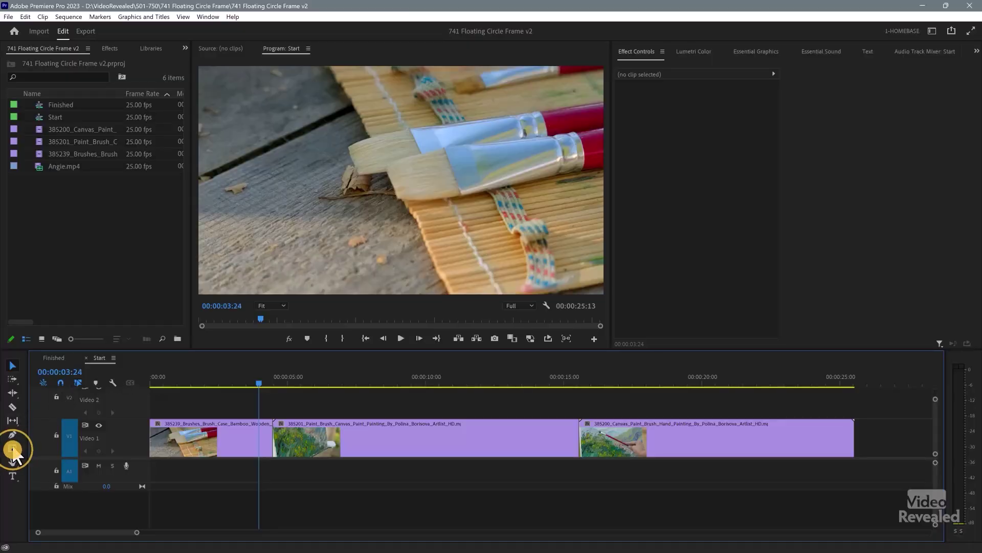
Draw a grey circle with the Ellipse Tool over the paintings and nudge it up-right
click(12, 447)
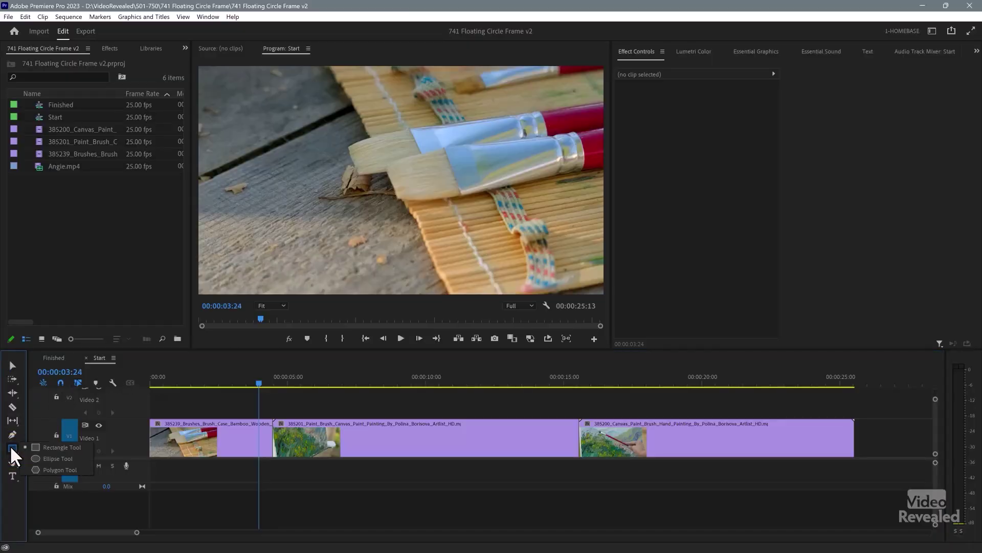
click(55, 459)
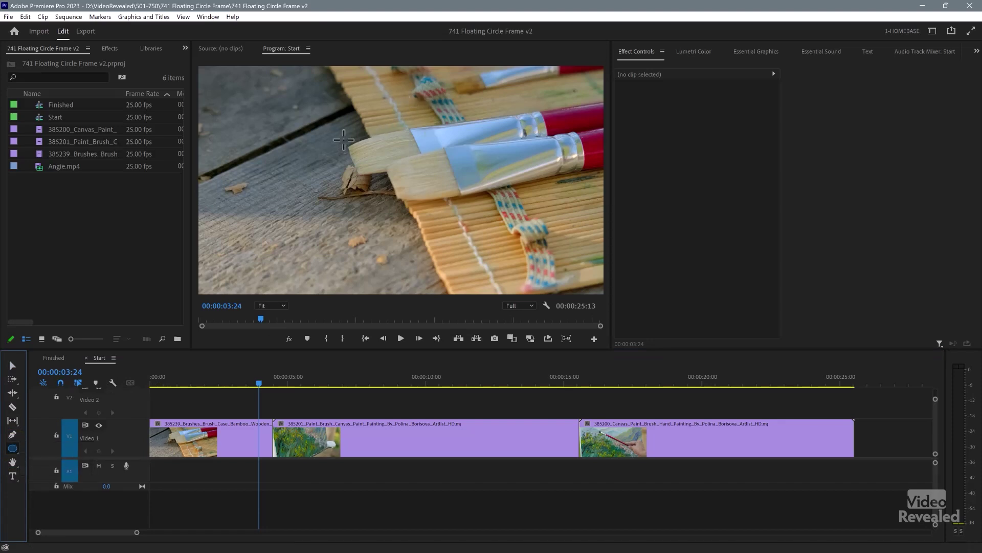
mouse_move(335, 135)
mouse_down()
mouse_move(409, 207)
mouse_move(402, 213)
mouse_move(449, 220)
mouse_up()
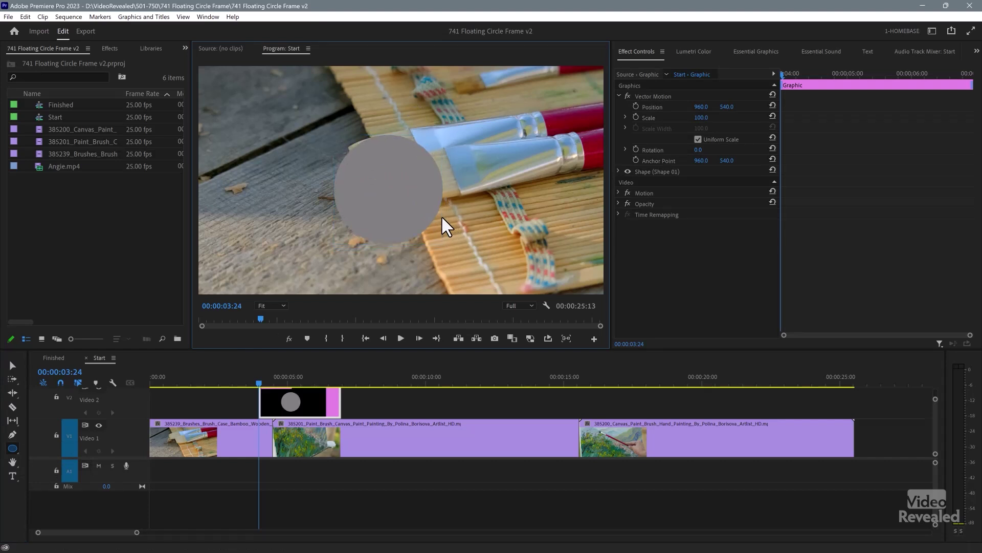
key(v)
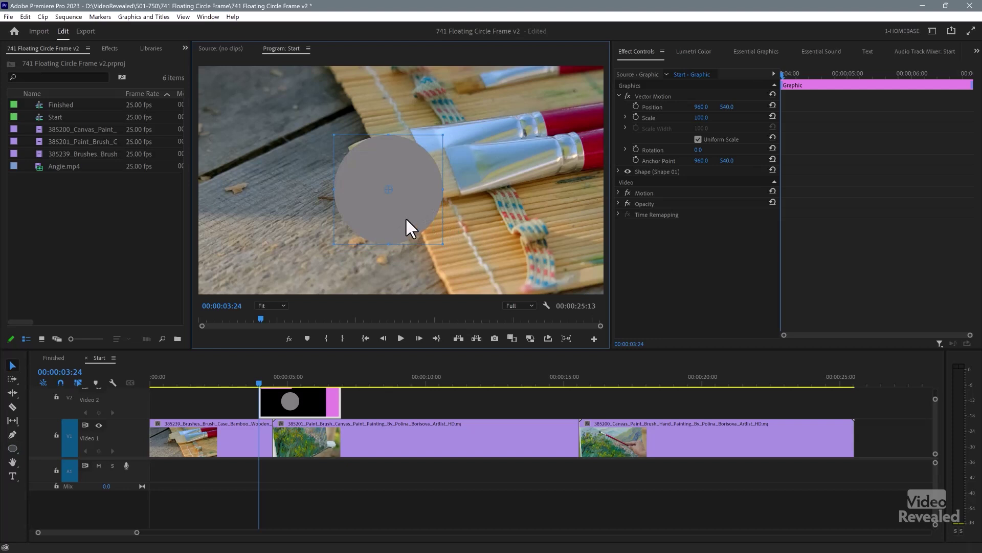
drag(406, 218, 416, 187)
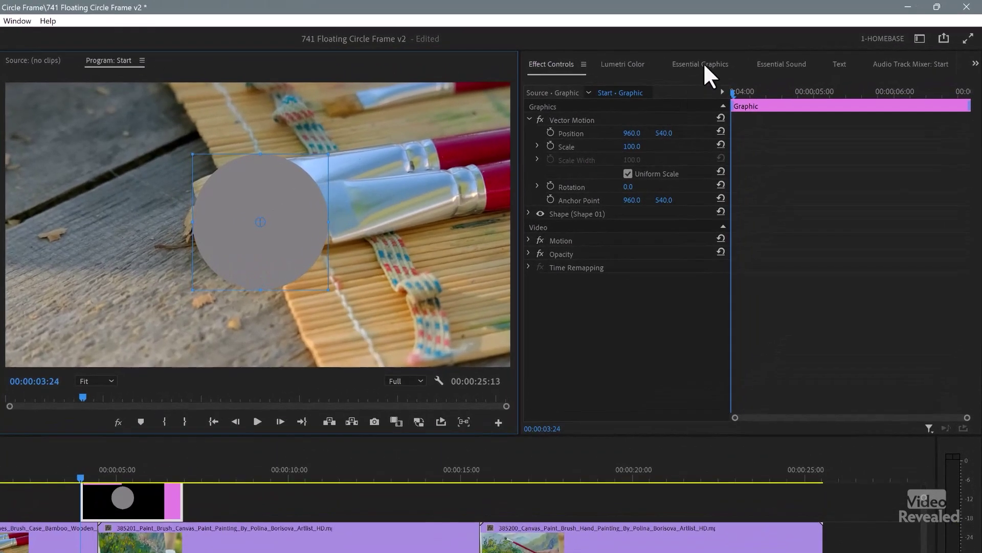
click(719, 62)
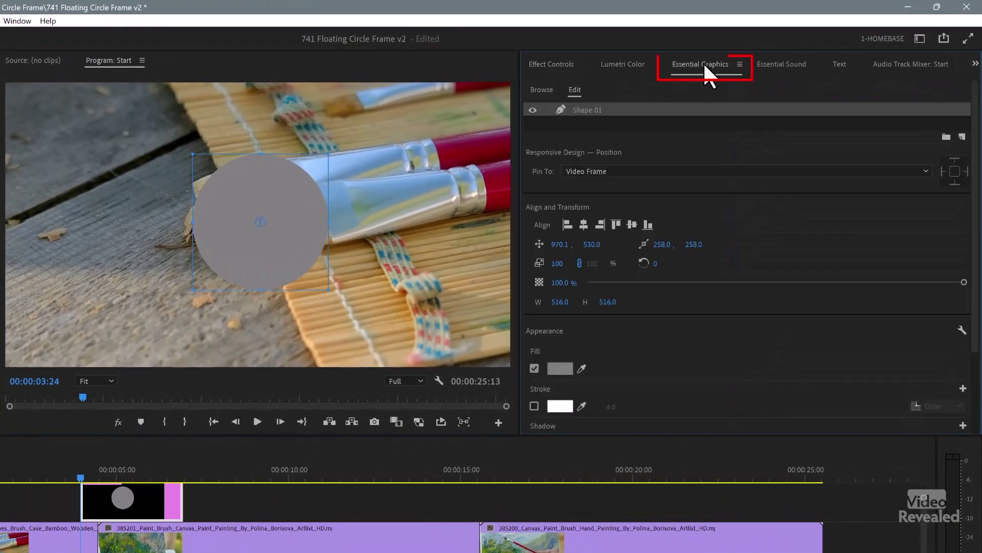
Centre the circle horizontally and vertically, then add Angie.mp4 as a layer beneath Shape 01
click(583, 225)
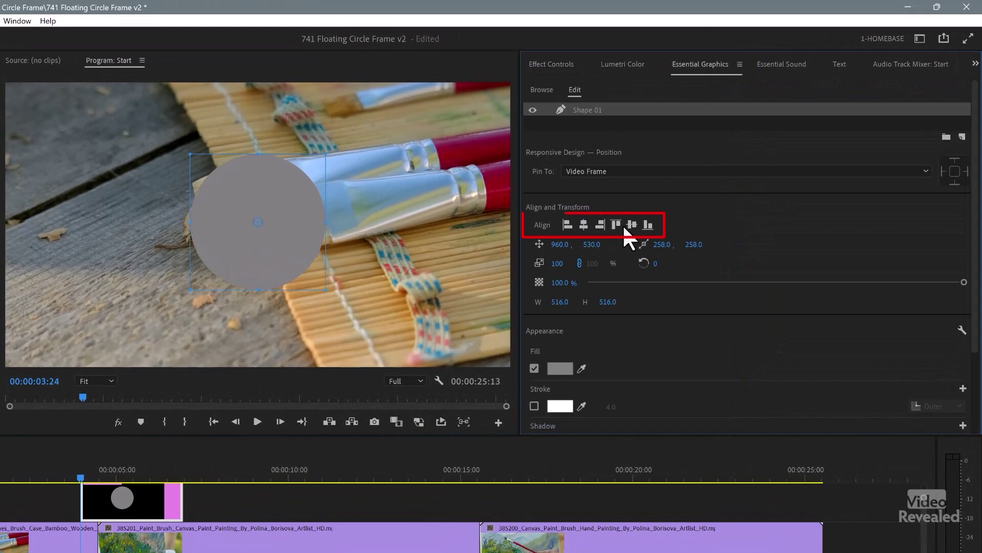
click(632, 225)
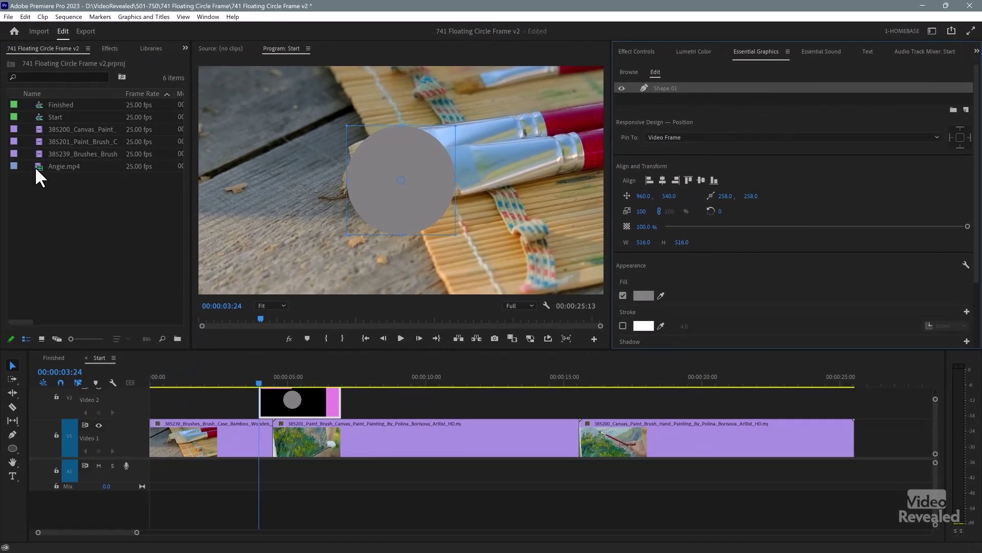
click(37, 167)
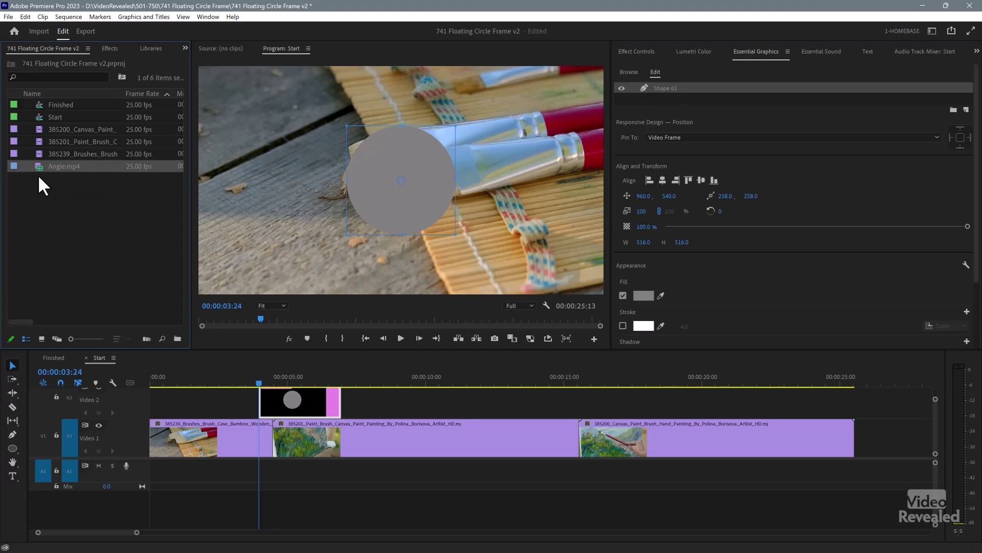
drag(38, 164, 215, 368)
drag(232, 406, 687, 100)
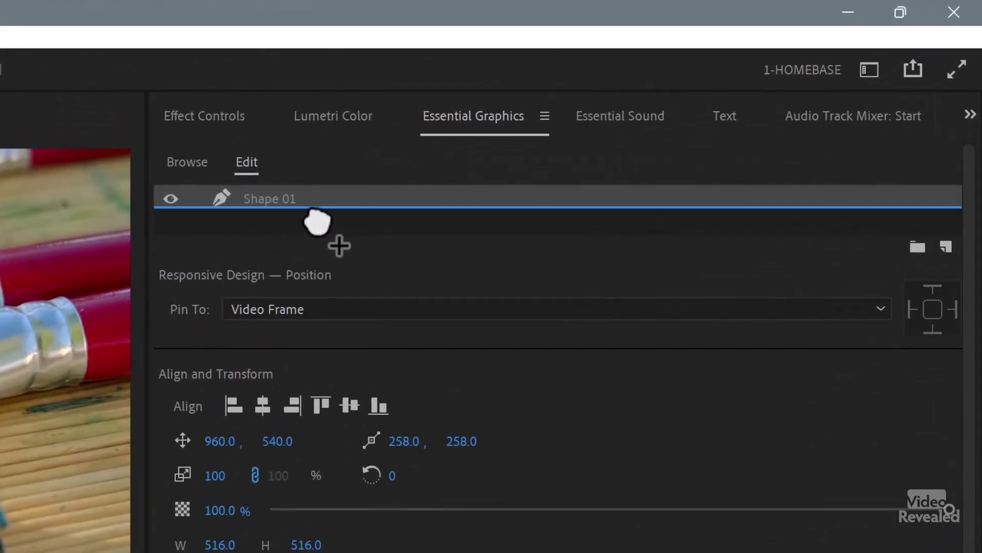
drag(319, 217, 300, 221)
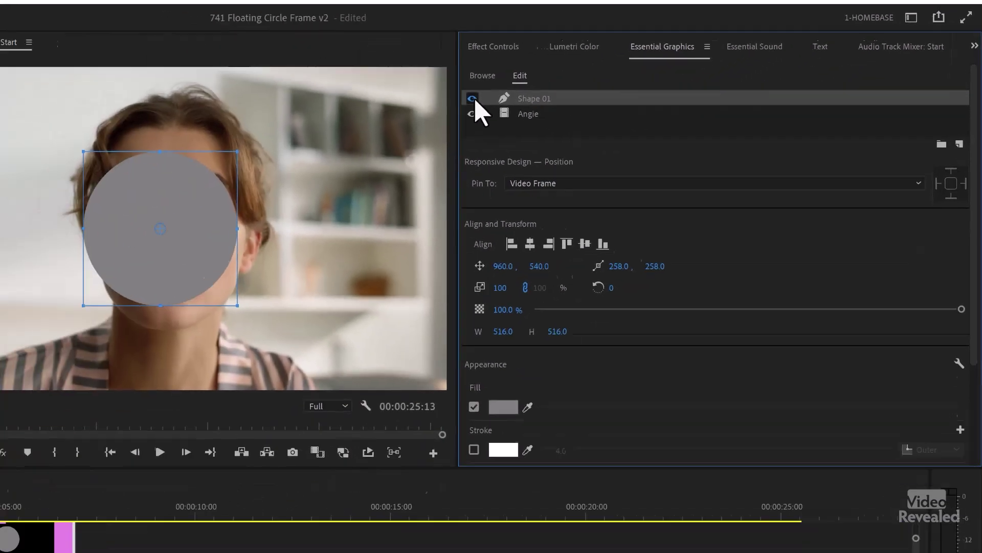
click(170, 199)
click(538, 76)
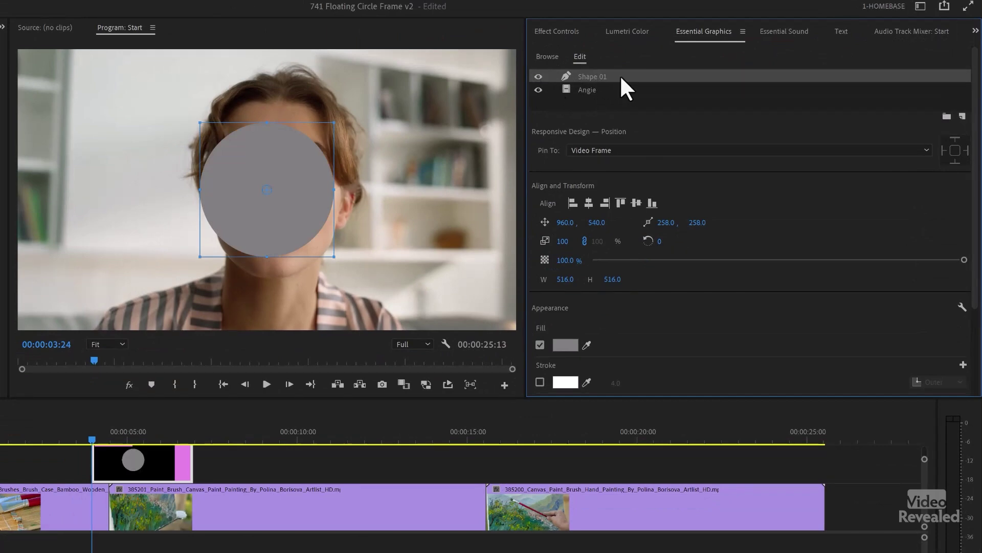
scroll(726, 256, down, 5)
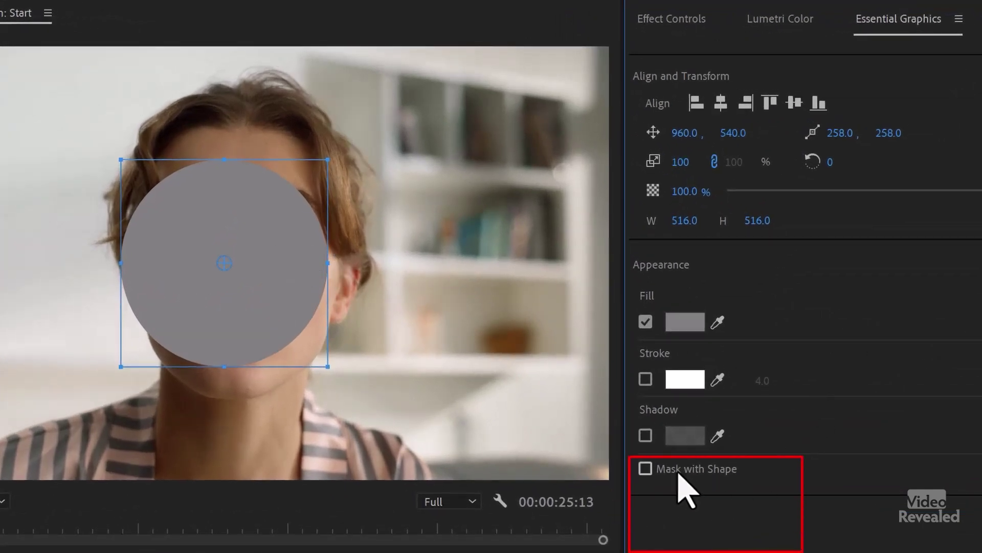
Enable Mask with Shape so the Angie video shows only inside the circle
click(646, 469)
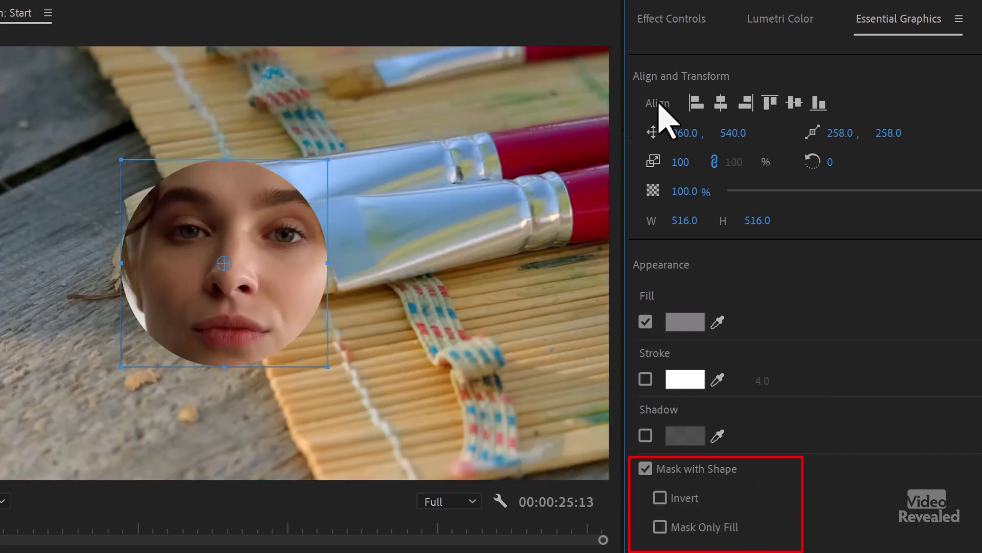
scroll(773, 115, up, 4)
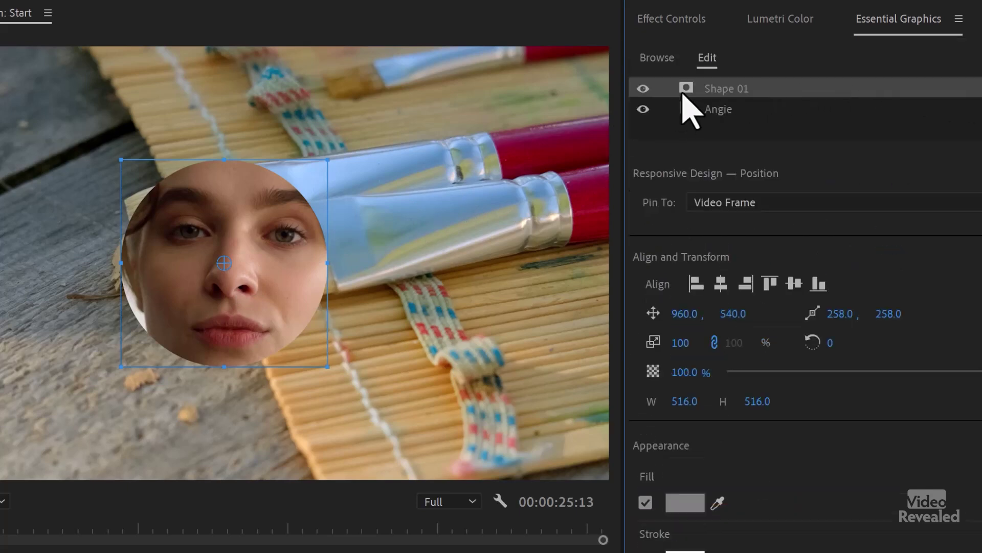
click(721, 110)
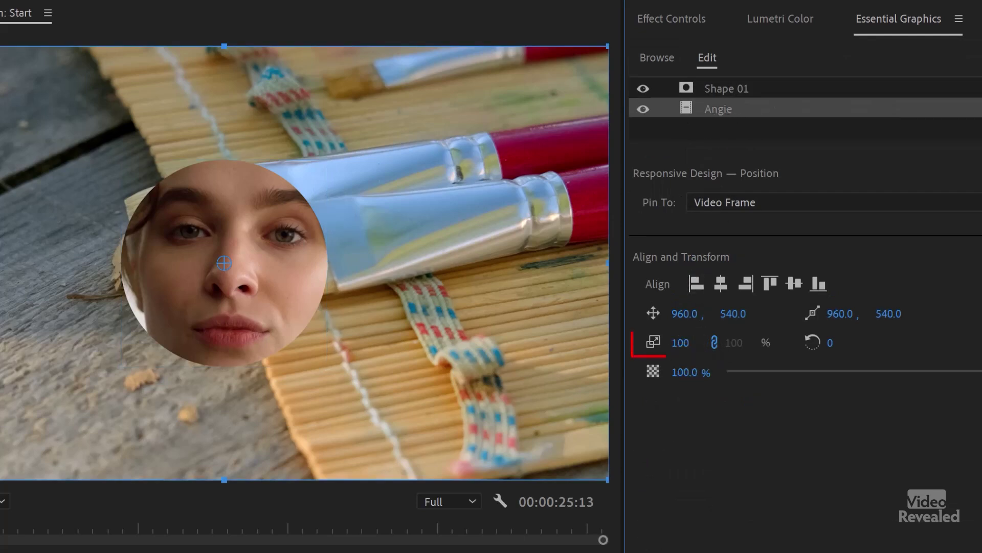
Scale the Angie layer to 63% and position the face inside the circle at 933.3, 583.6
mouse_move(681, 342)
mouse_down()
mouse_move(654, 342)
mouse_move(691, 338)
mouse_up()
drag(274, 257, 251, 288)
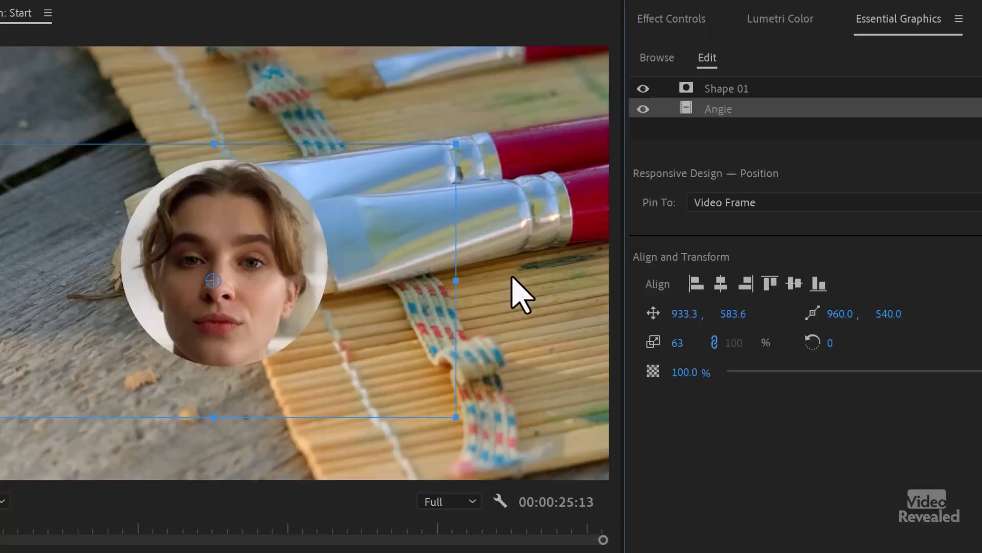
drag(291, 267, 318, 272)
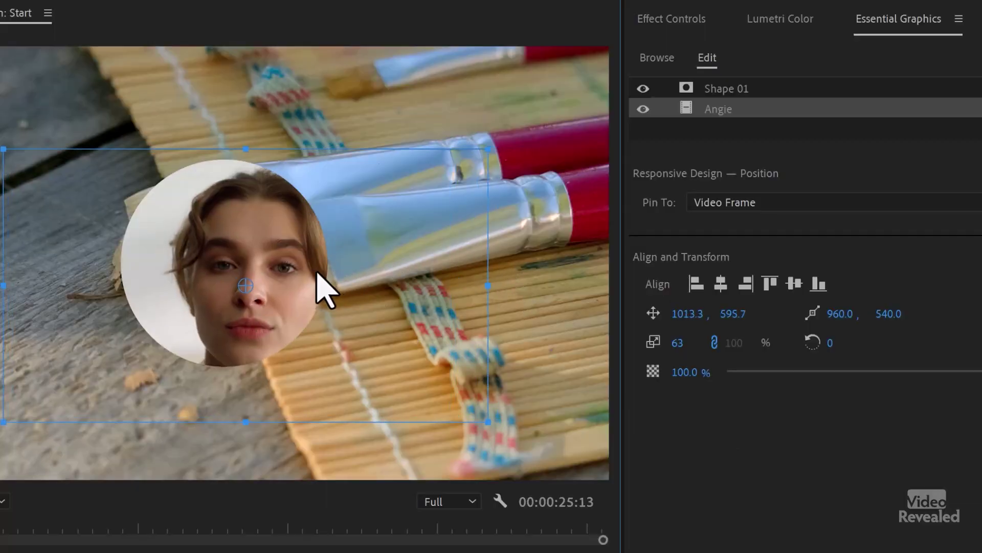
key(ctrl+z)
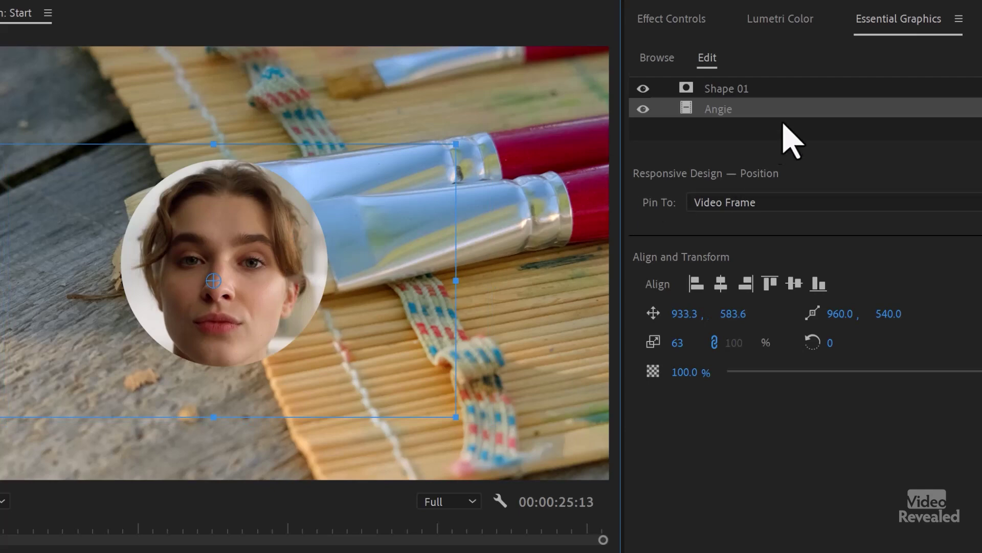
click(698, 28)
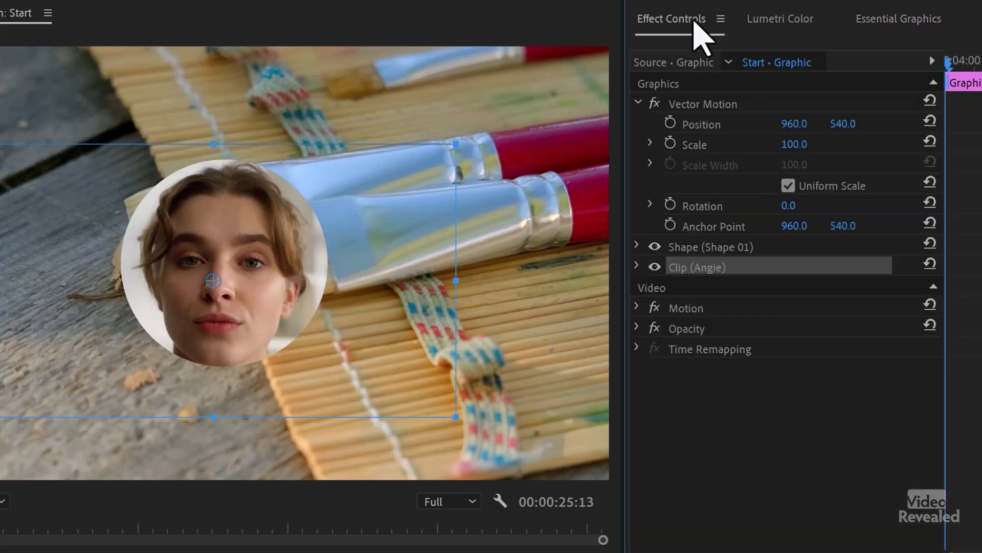
Set the graphic's Vector Motion position to 355.0, 795.0, placing the circle lower left
click(638, 103)
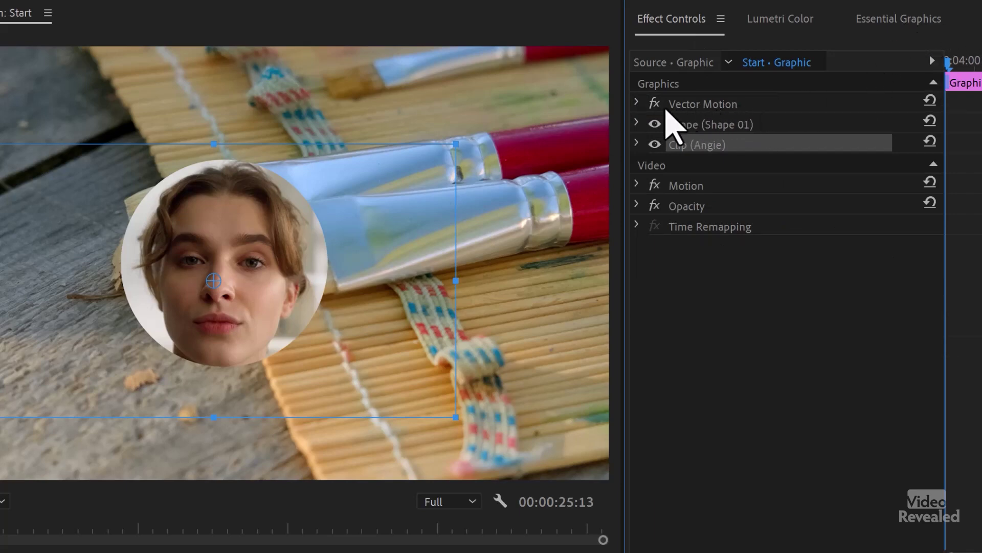
click(638, 103)
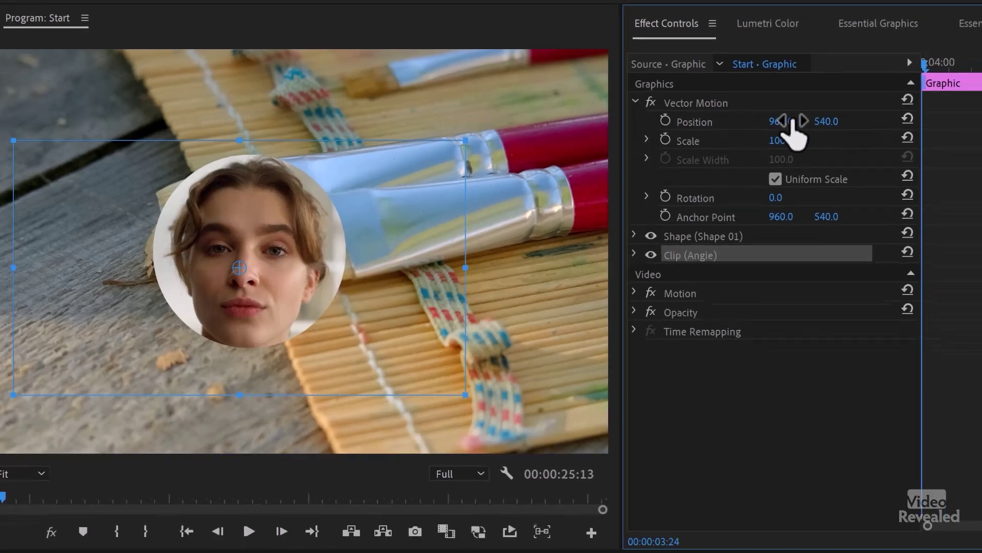
drag(794, 123, 330, 123)
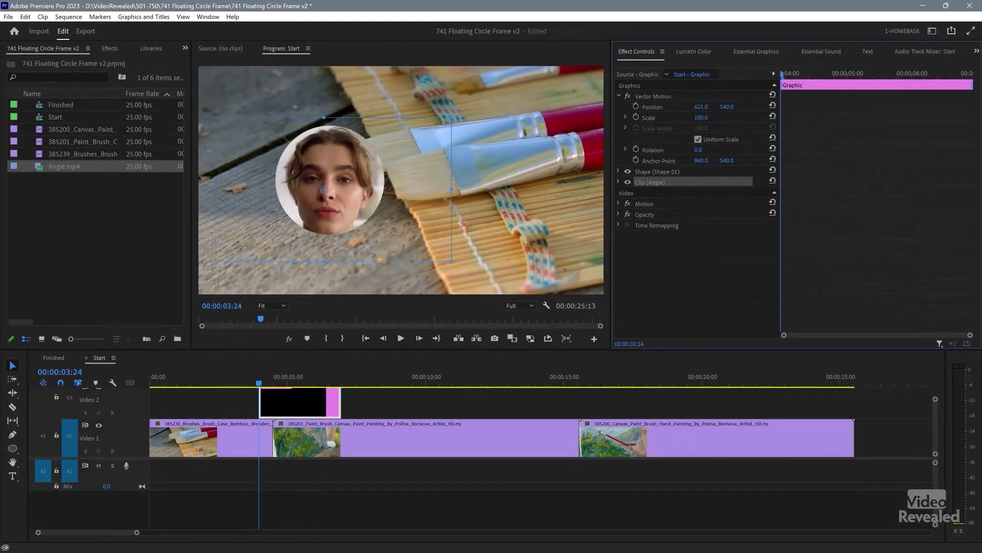
drag(701, 106, 863, 109)
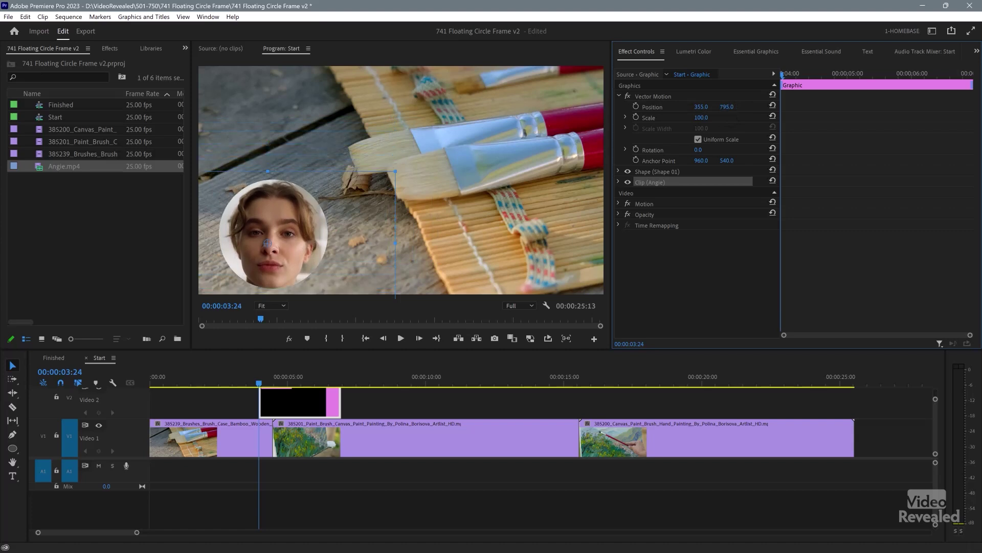
click(757, 50)
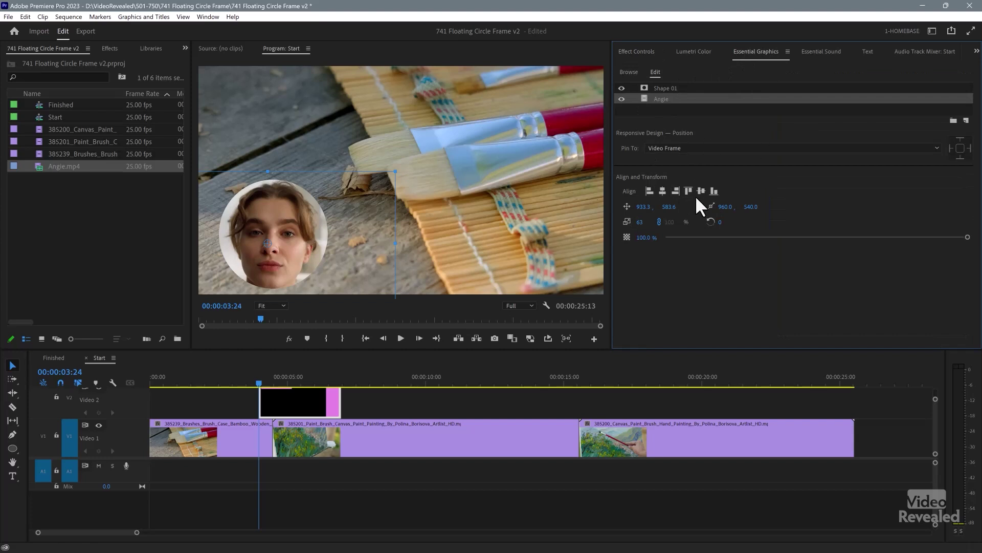
Add a 26-wide tan stroke ring to Shape 01, keeping Mask Only Fill enabled
click(665, 88)
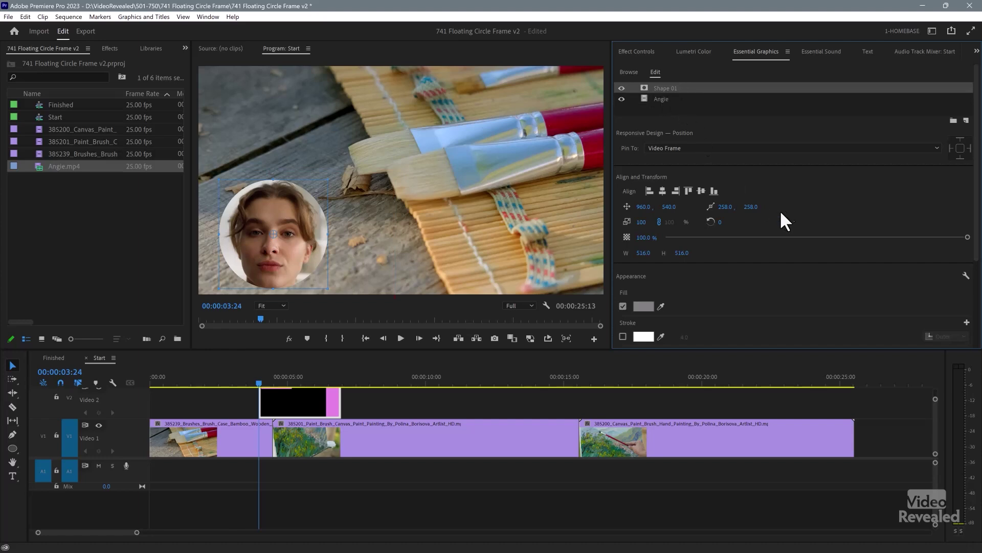
scroll(792, 208, down, 4)
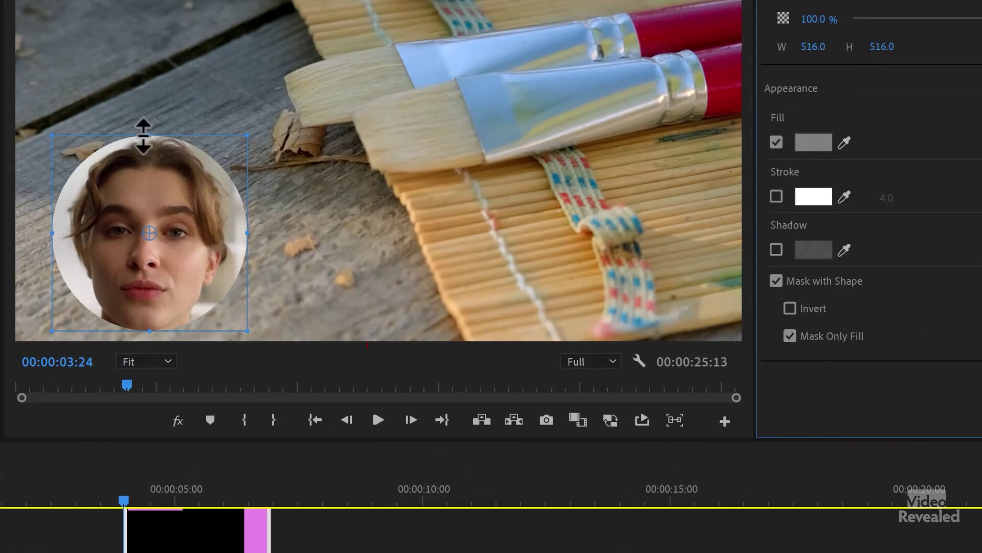
click(777, 197)
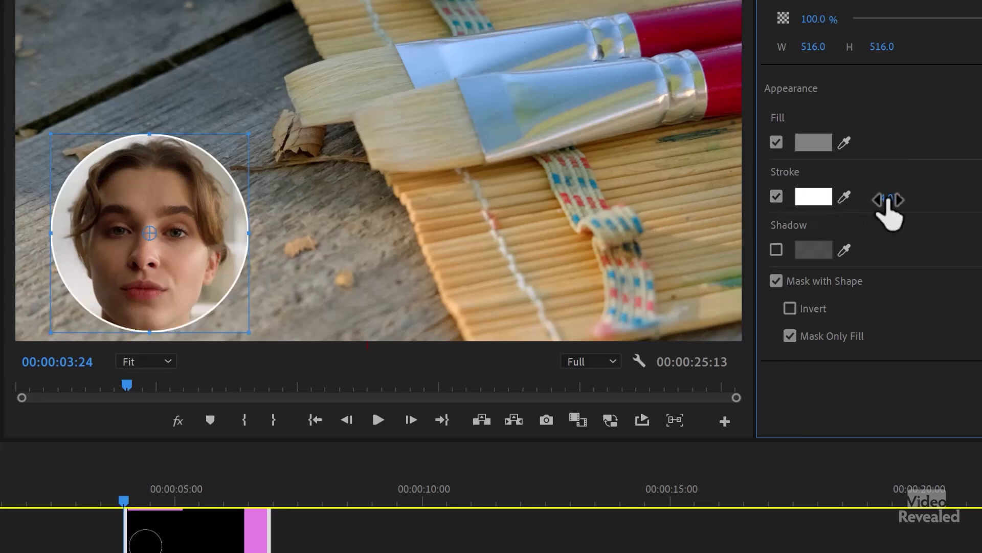
mouse_move(887, 198)
mouse_down()
mouse_move(928, 198)
mouse_move(883, 197)
mouse_up()
click(844, 196)
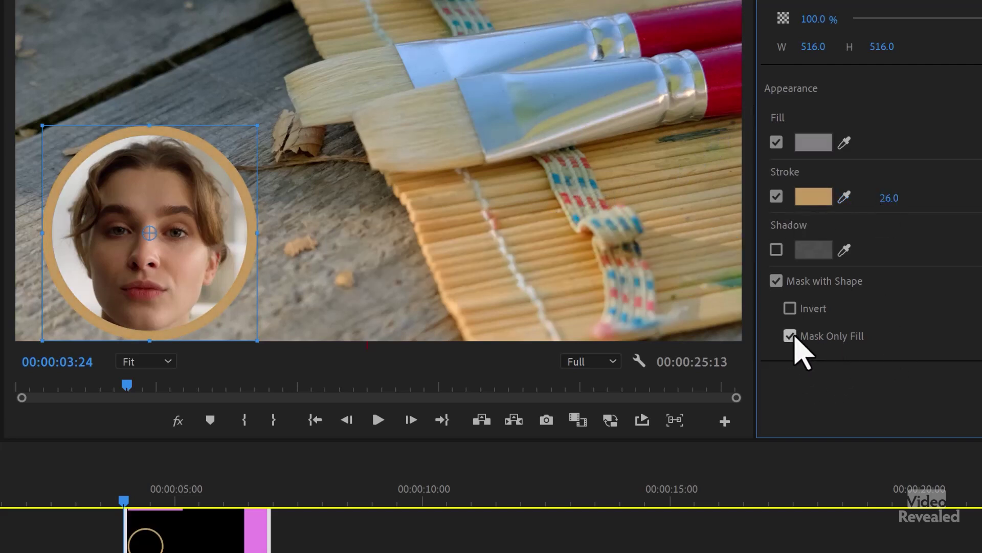
click(797, 338)
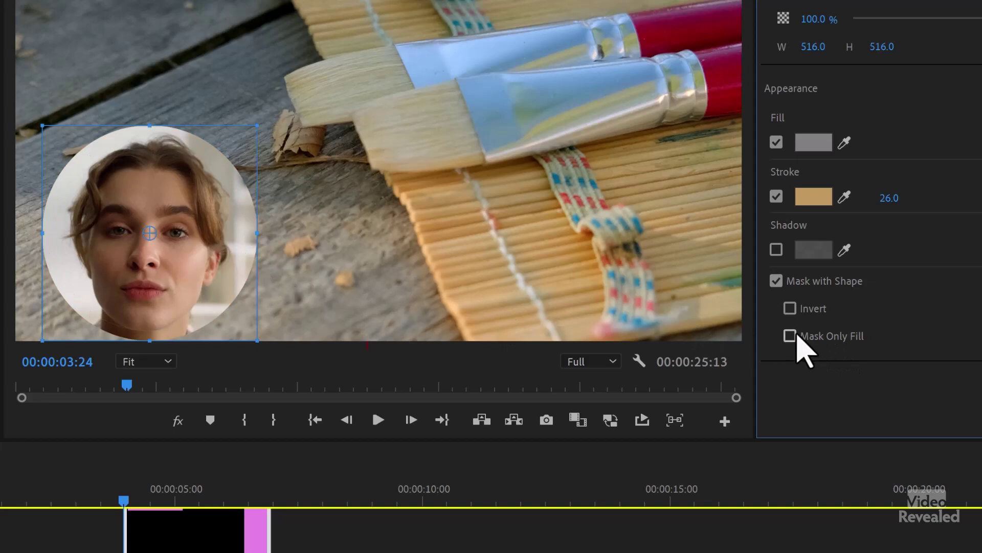
click(792, 337)
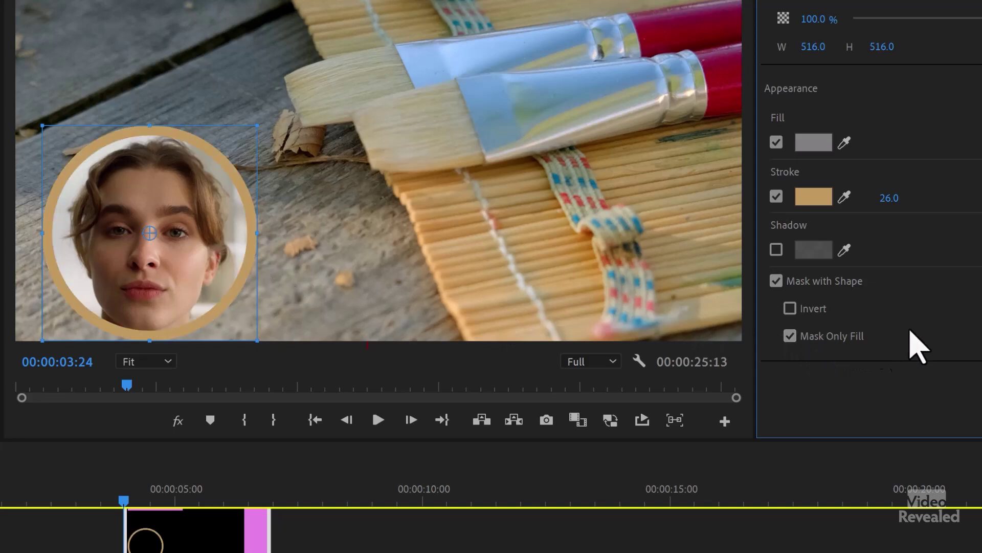
scroll(922, 297, up, 3)
scroll(930, 195, up, 4)
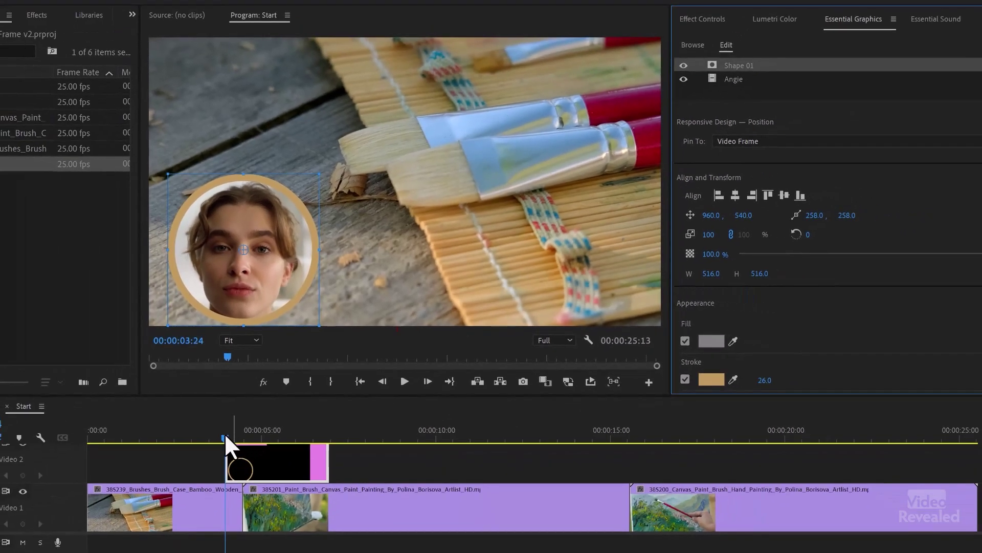
Move the V2 circle graphic clip to the sequence start and extend it to about 00:00:22
drag(198, 449, 247, 434)
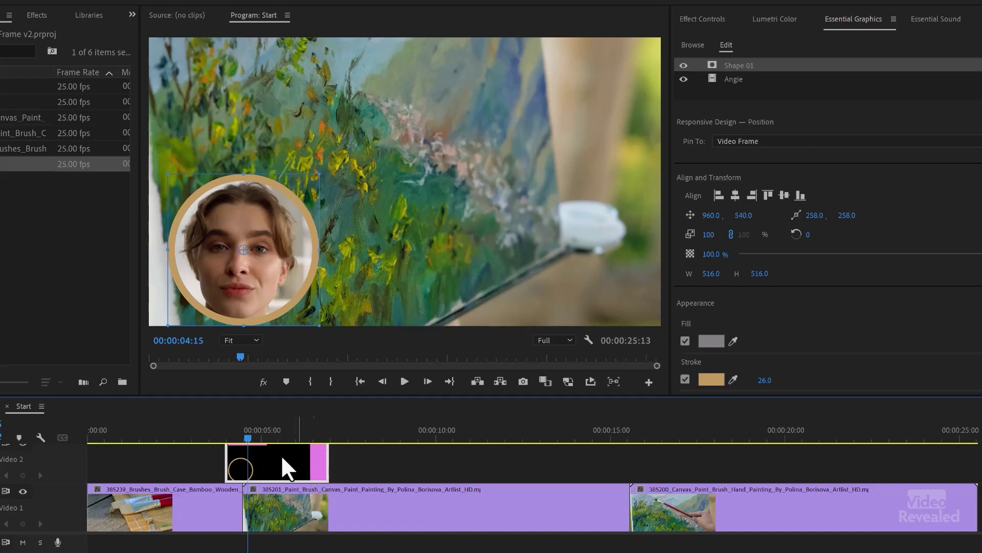
drag(277, 462, 746, 452)
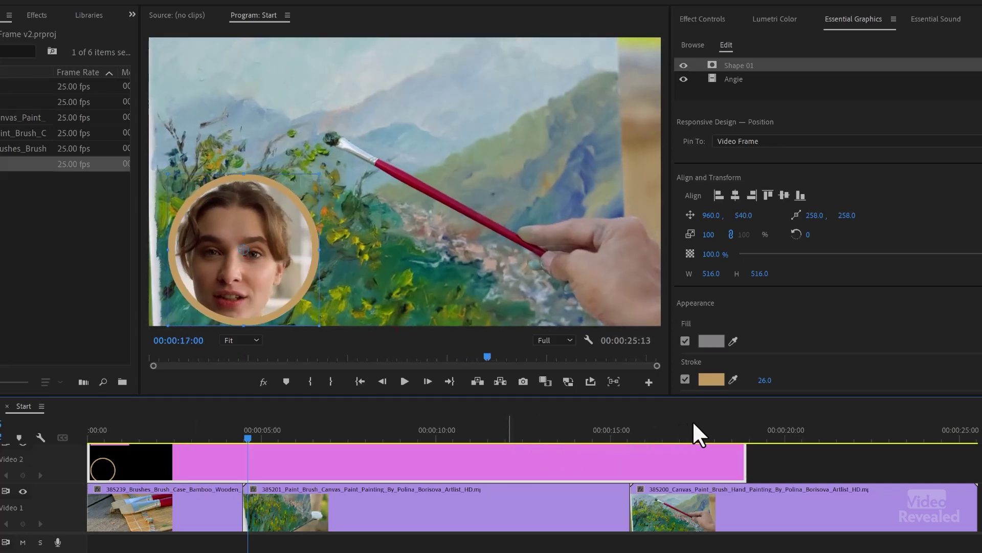
drag(734, 422, 784, 450)
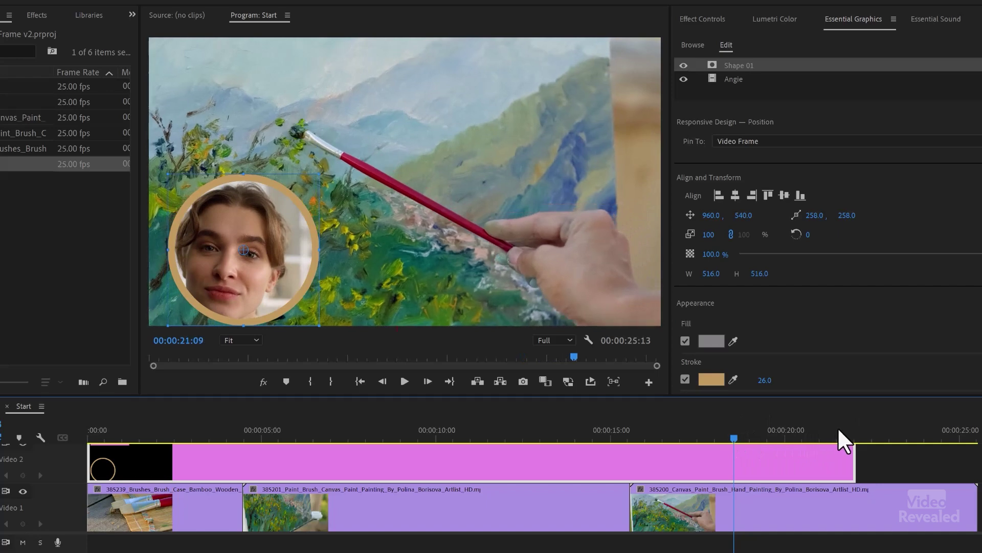
click(842, 431)
click(803, 432)
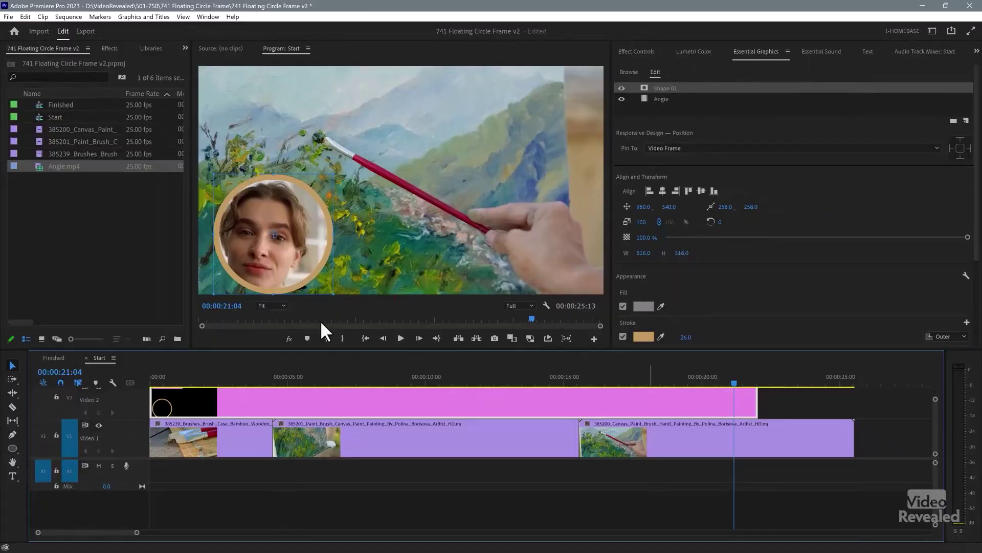
Place Angie.mp4 on track A1 from the start and move the playhead to 00:00:02:08
click(35, 164)
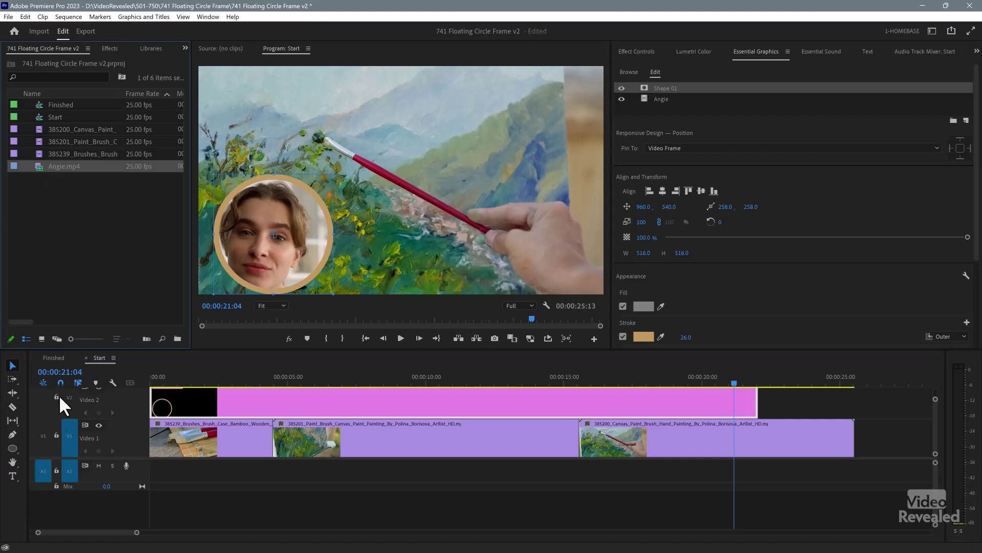
click(42, 438)
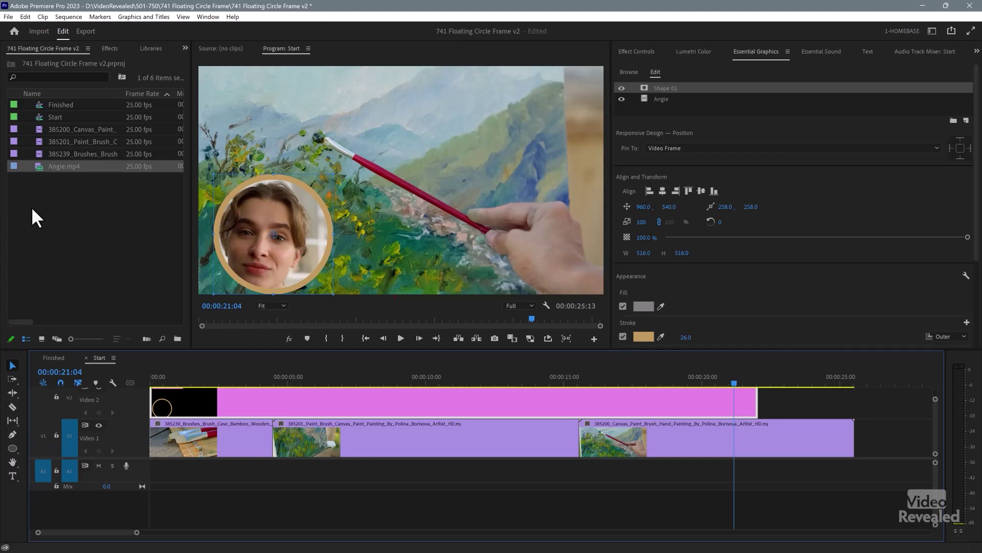
drag(38, 166, 155, 474)
click(213, 380)
key(space)
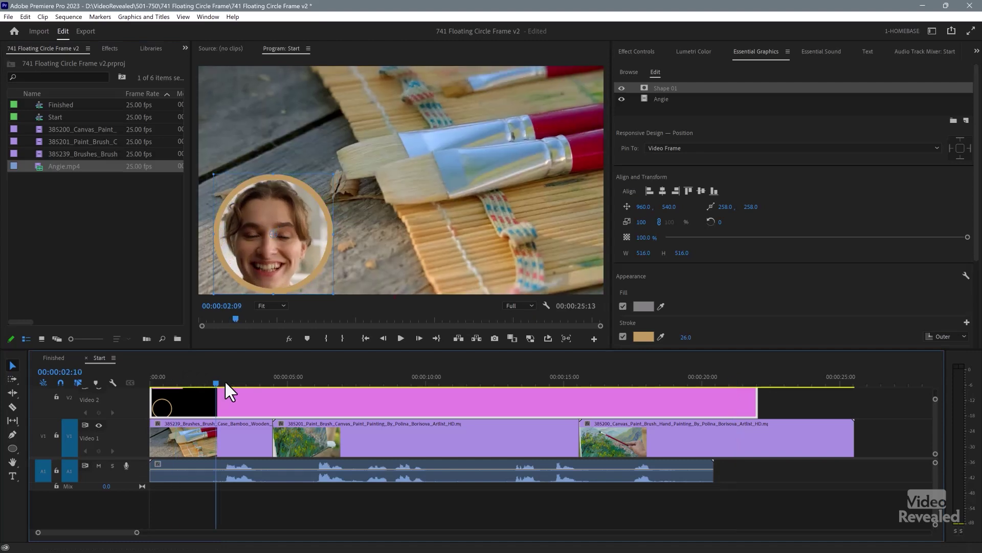
click(214, 383)
Play the Finished sequence and select its circle graphic clip on V2
click(50, 356)
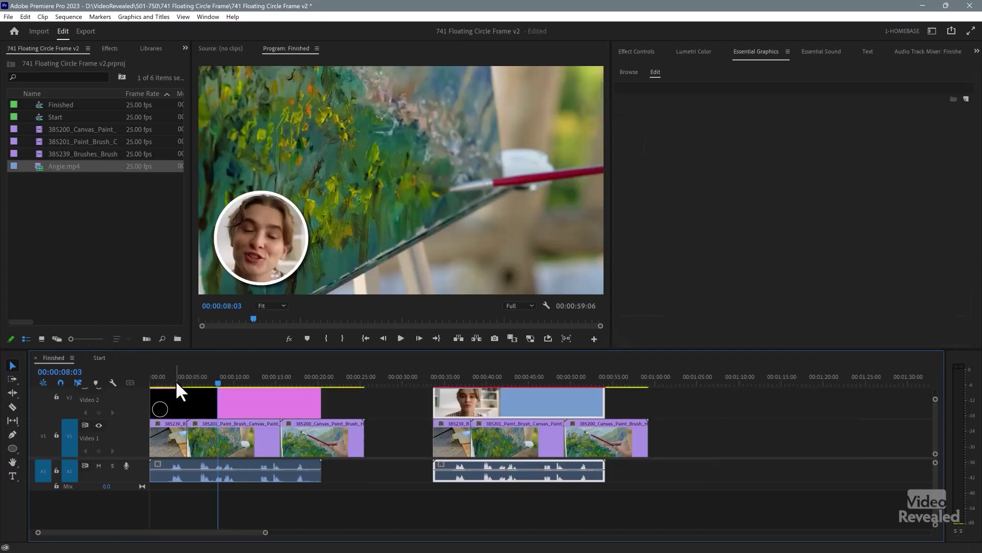
key(space)
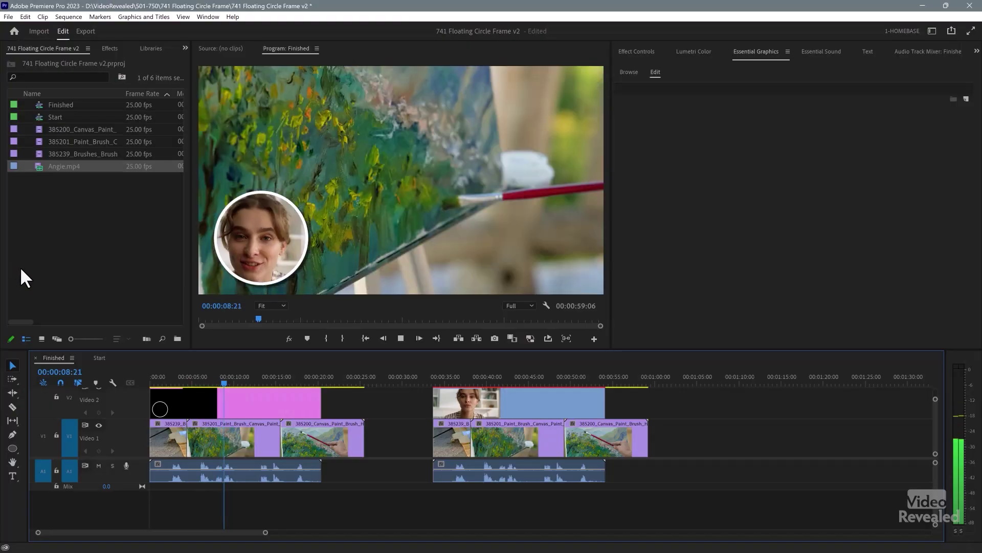
click(197, 406)
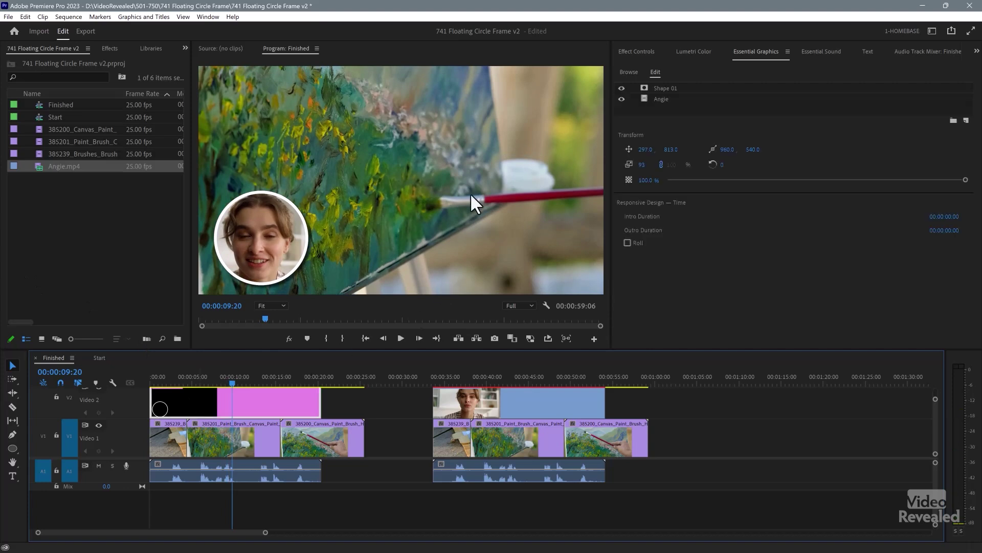
Select the V2 graphic's Vector Motion and drag its Scale to resize the circle
click(646, 51)
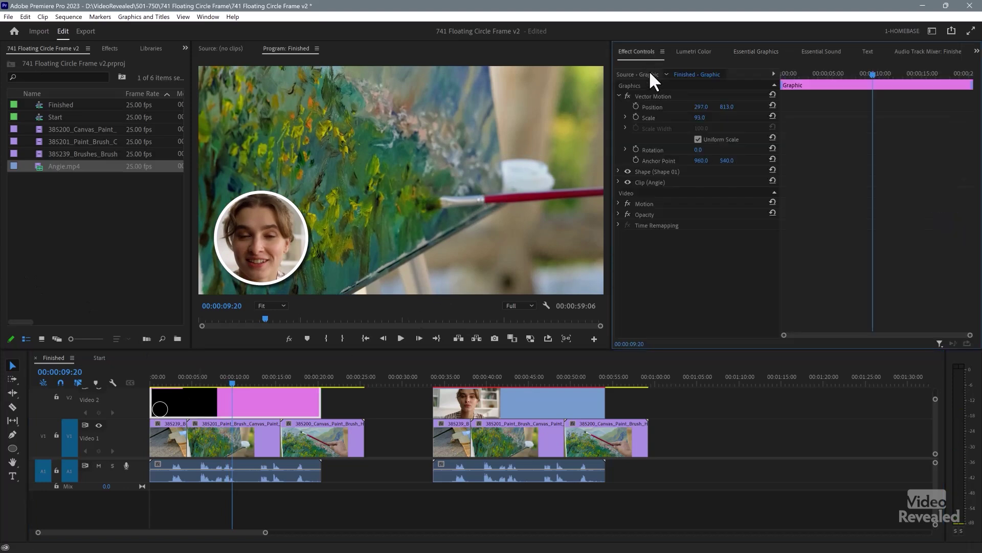
click(644, 97)
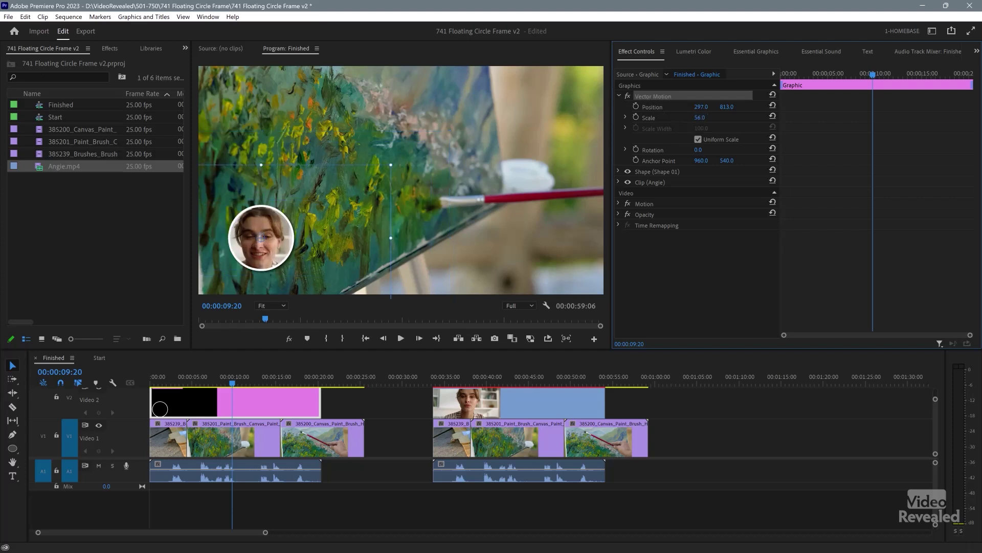
drag(701, 118, 641, 117)
Set a Scale keyframe of 93 at 00:00:01:04
mouse_move(201, 376)
mouse_down()
mouse_move(137, 380)
mouse_move(165, 388)
mouse_move(194, 379)
mouse_move(140, 378)
mouse_up()
key(=)
key(=)
key(=)
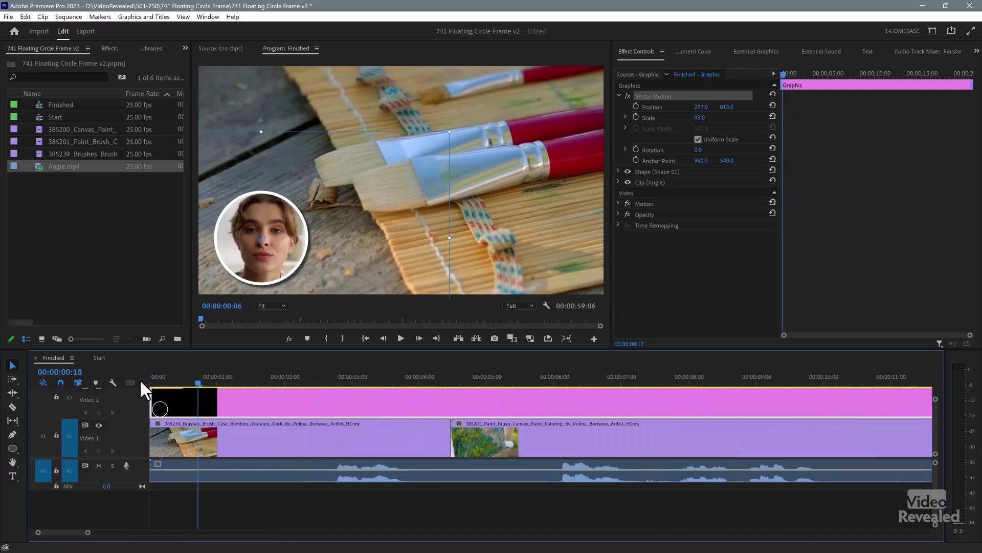
key(space)
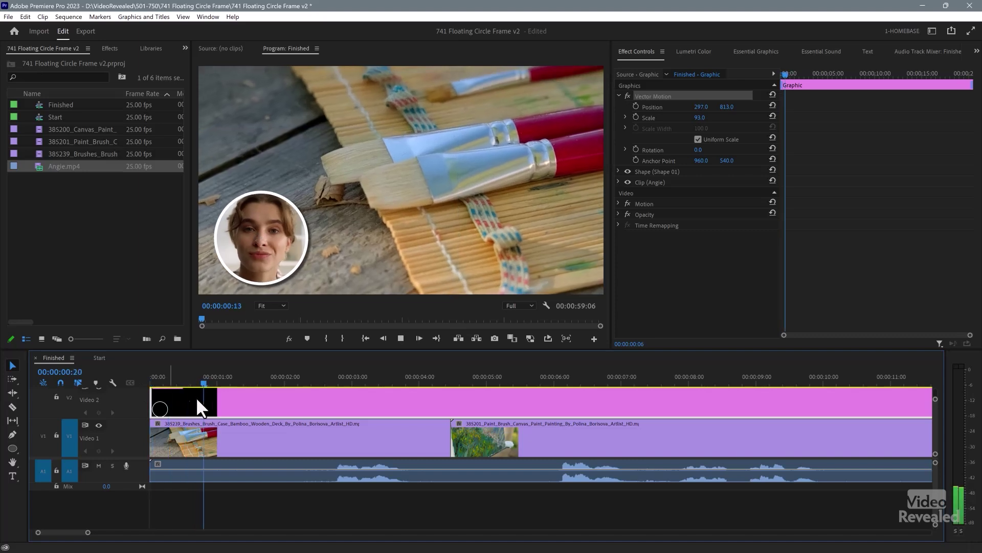
click(228, 383)
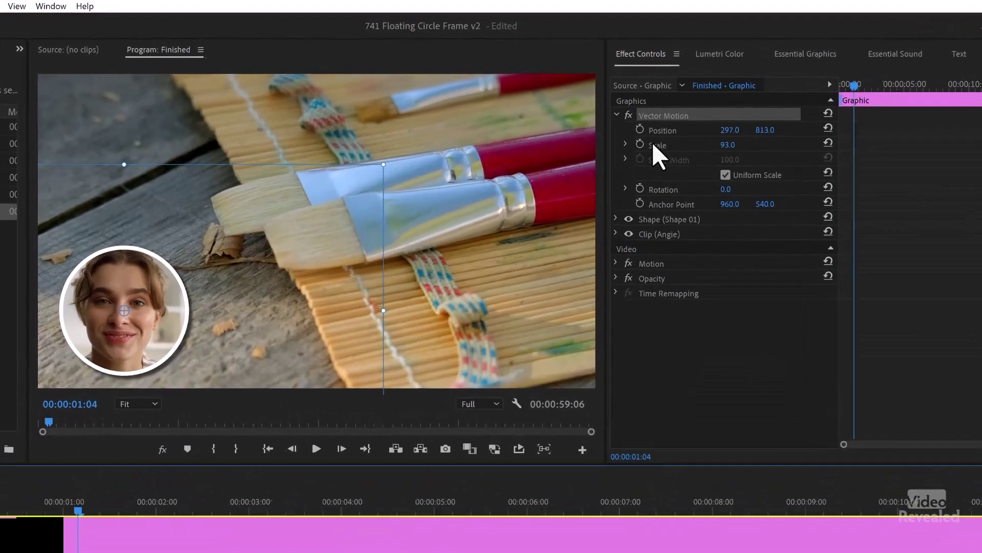
click(641, 146)
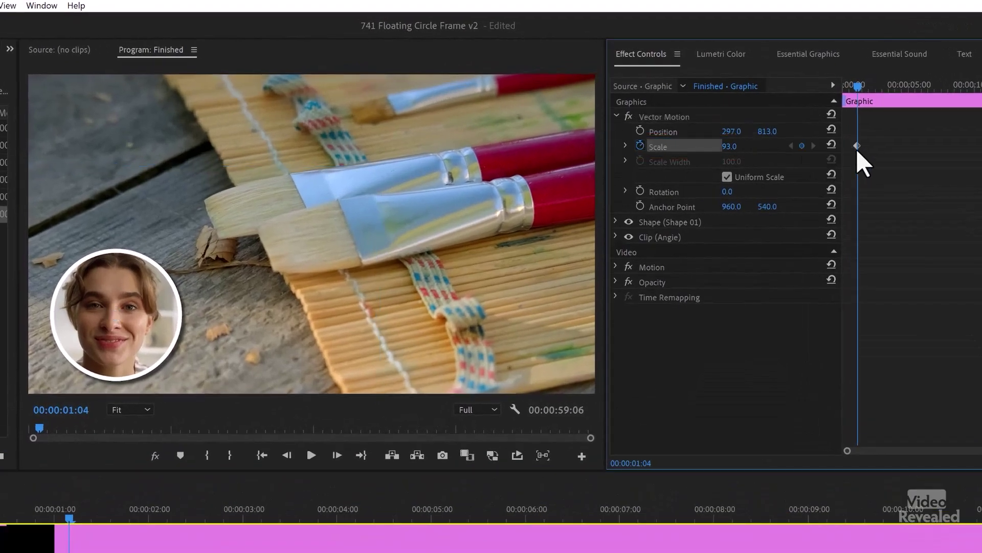
Add a Scale keyframe of 0.0 at 00:00:00:00
drag(857, 86, 827, 92)
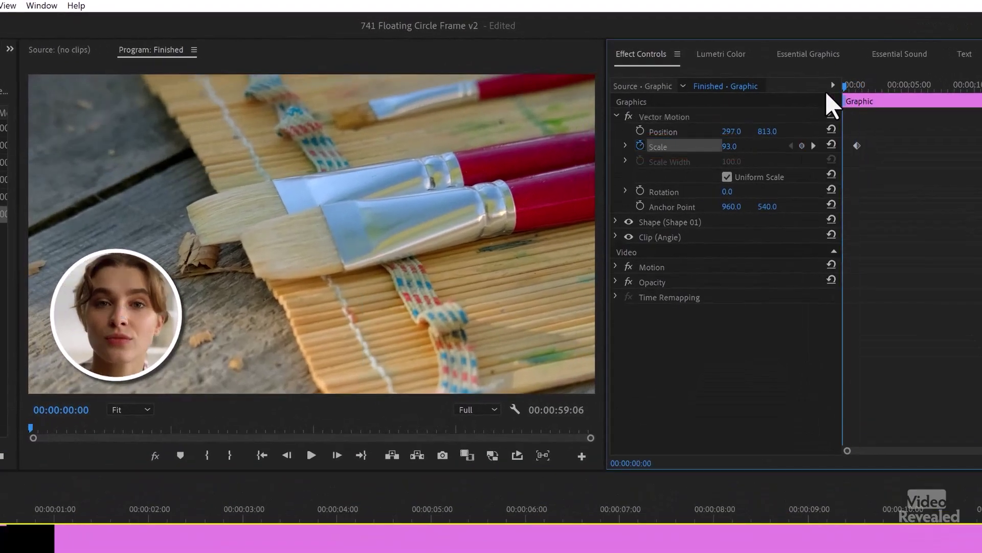
click(752, 152)
text(0)
key(Return)
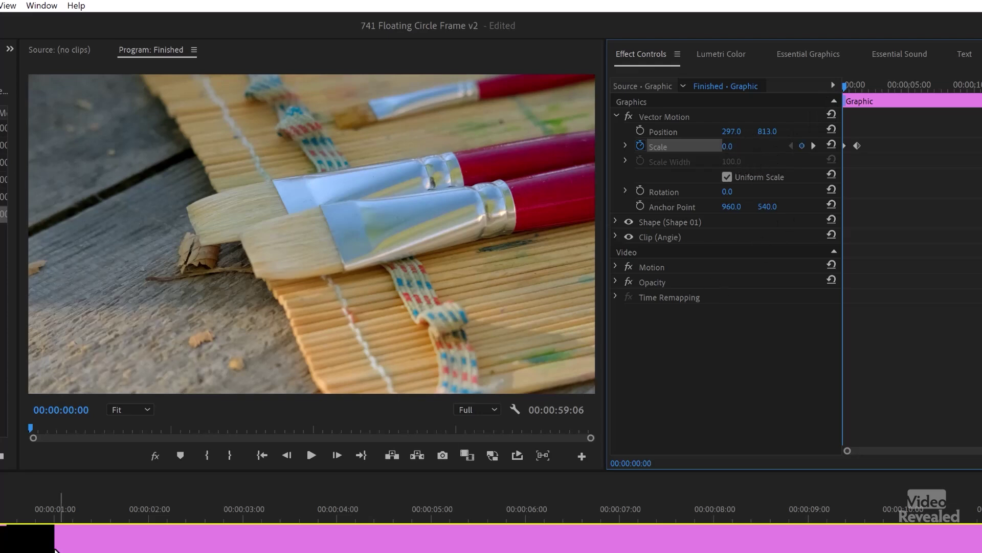
Play the scale pop-in animation from the start to review it
key(space)
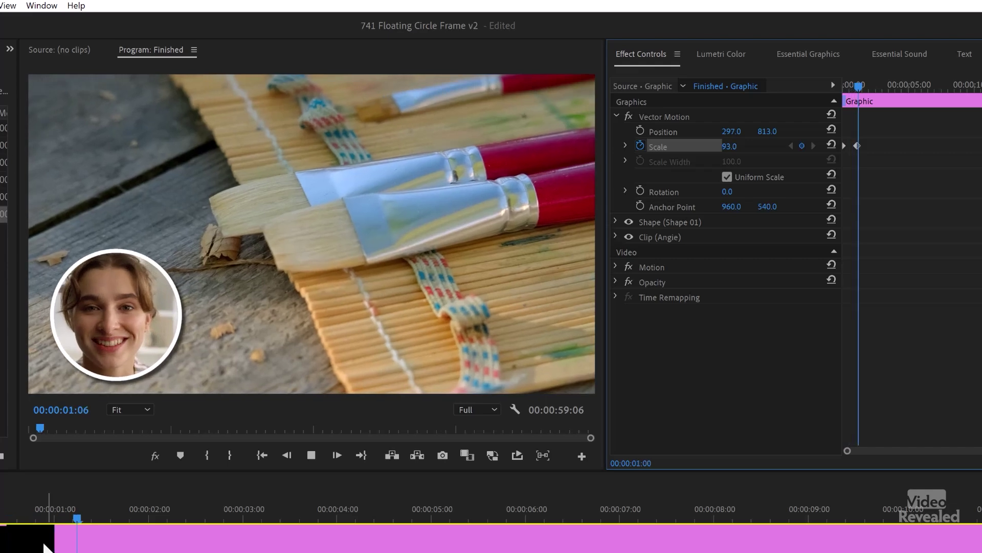
click(866, 83)
key(Home)
key(space)
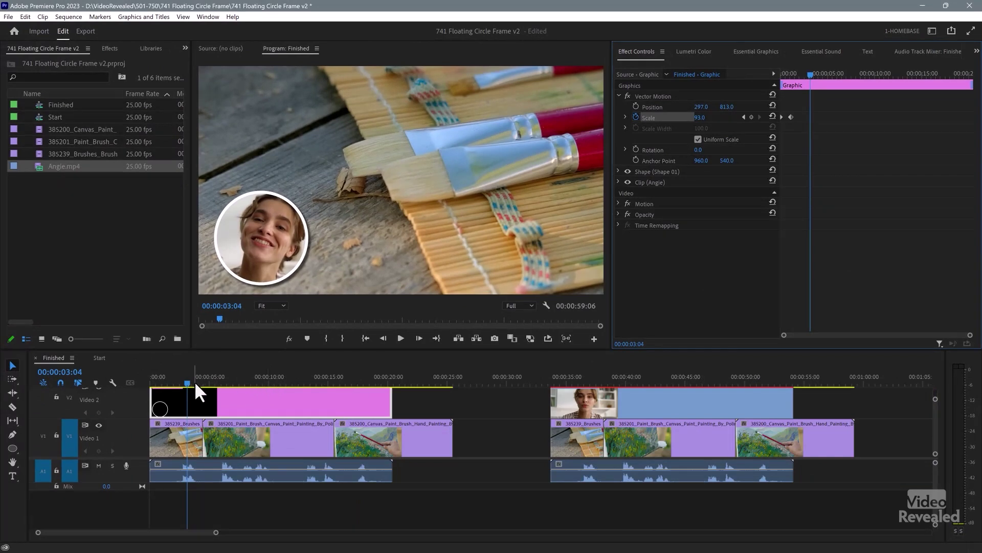
Park the playhead at 00:00:40:15 and select the Angie clip on V2
click(232, 377)
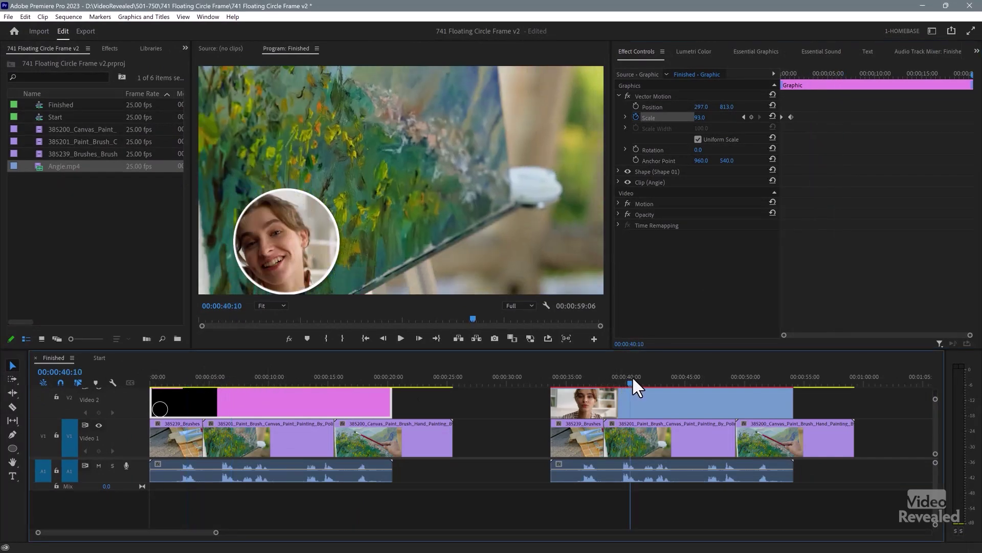
click(632, 377)
click(633, 377)
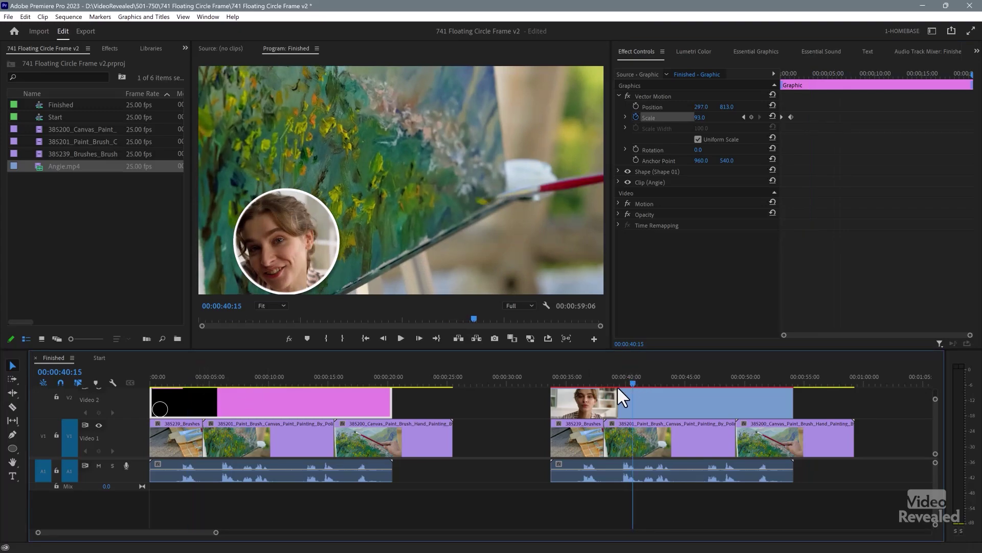
click(635, 391)
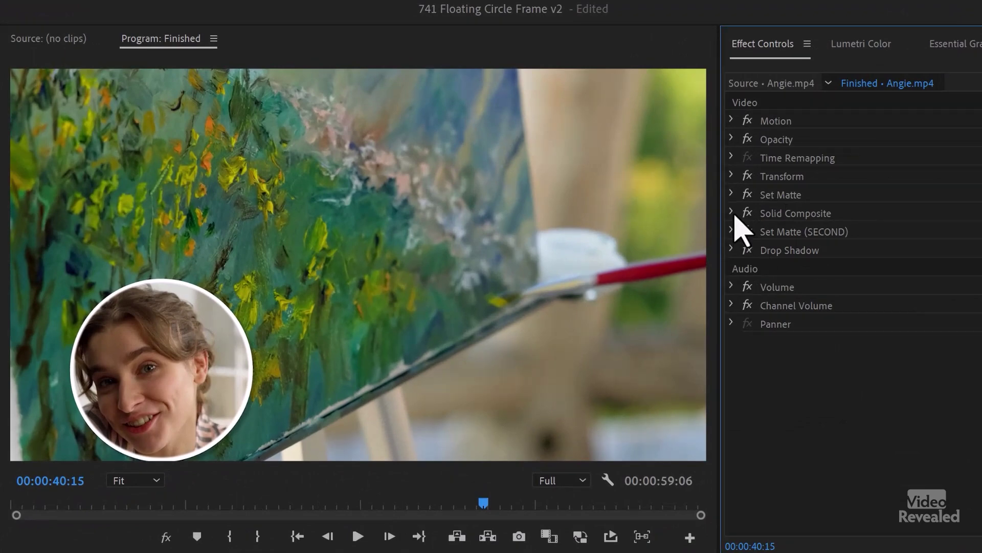
Expand Set Matte, display its Mask (2) circle, and nudge the outline up-right
click(733, 214)
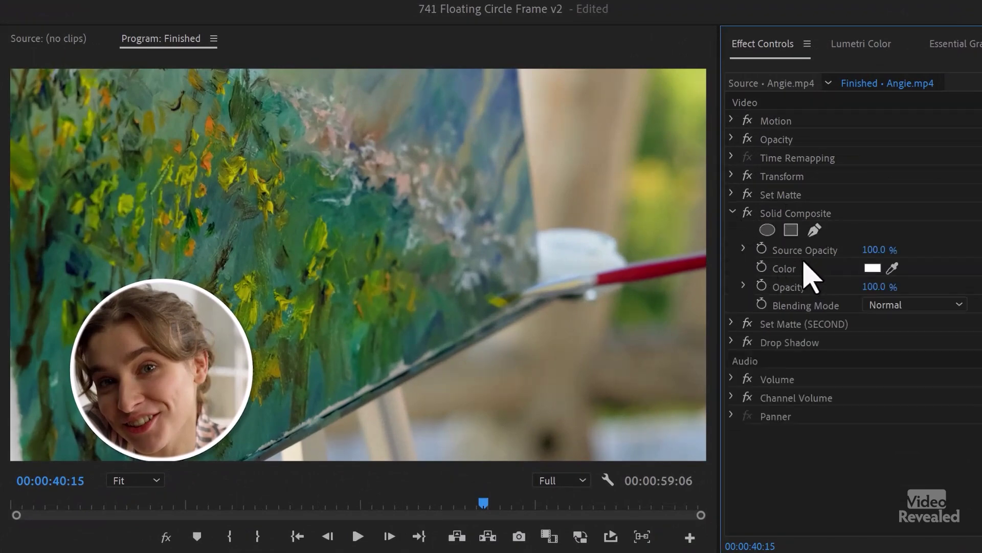
click(733, 213)
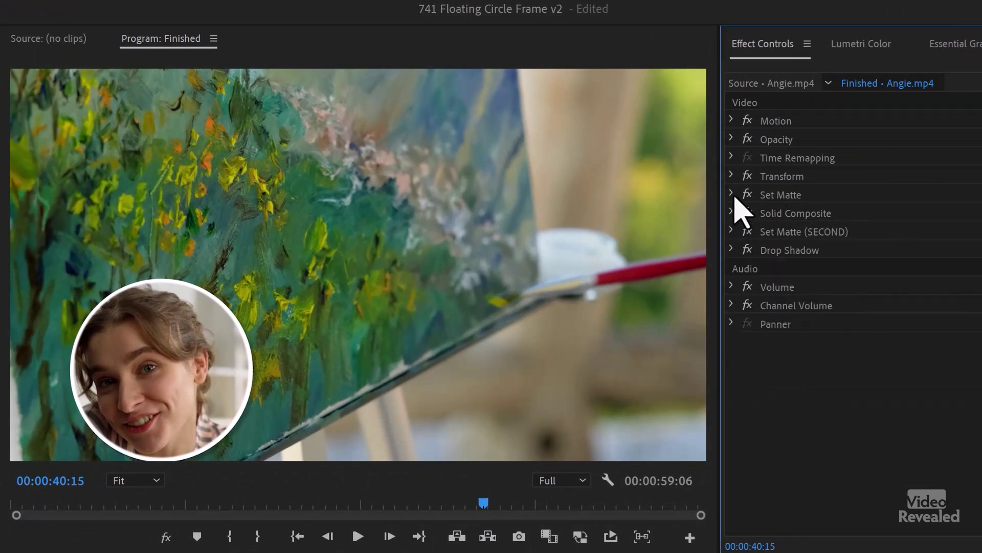
click(732, 194)
click(789, 231)
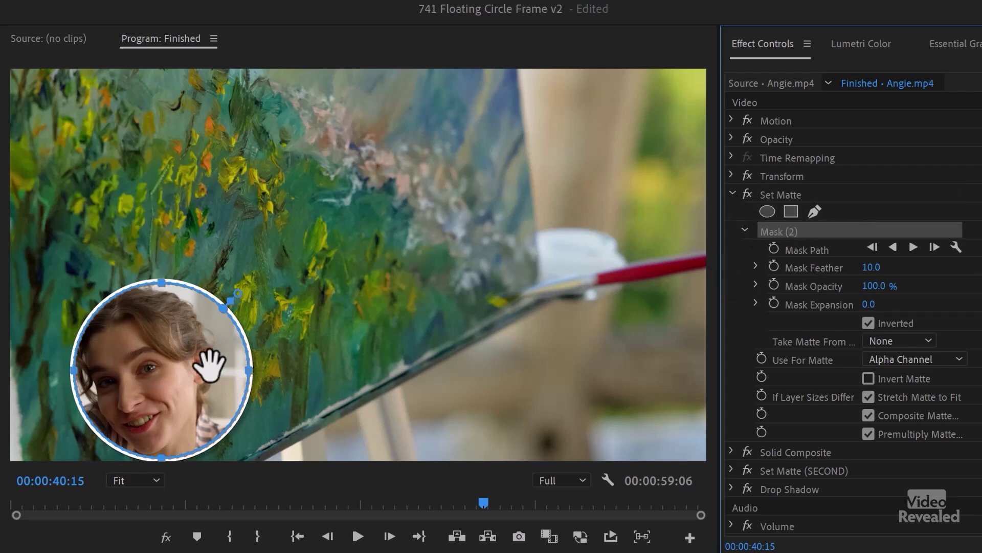
mouse_move(210, 364)
mouse_down()
mouse_move(241, 344)
mouse_move(285, 345)
mouse_move(216, 364)
mouse_up()
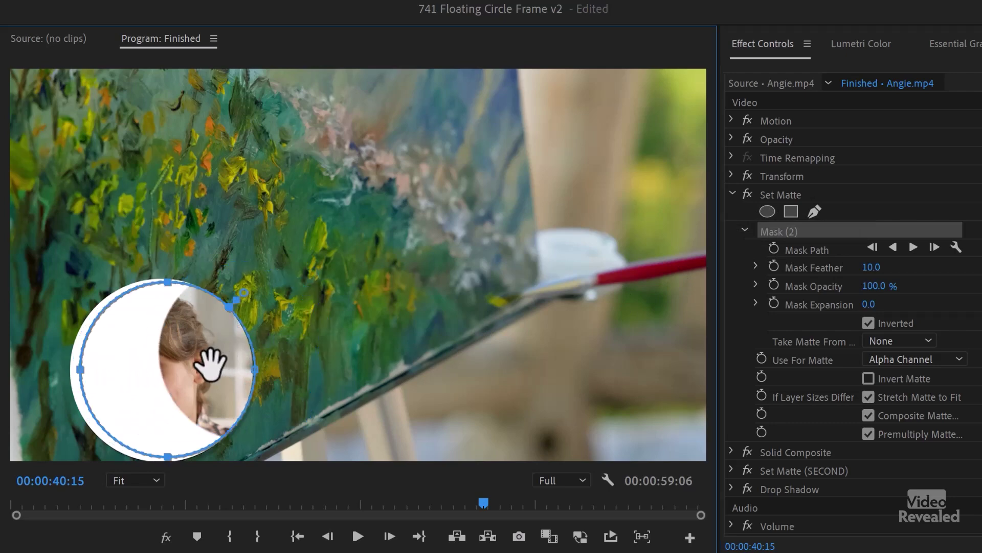
Show the circular Mask (2) of Set Matte (SECOND) on the video
click(733, 194)
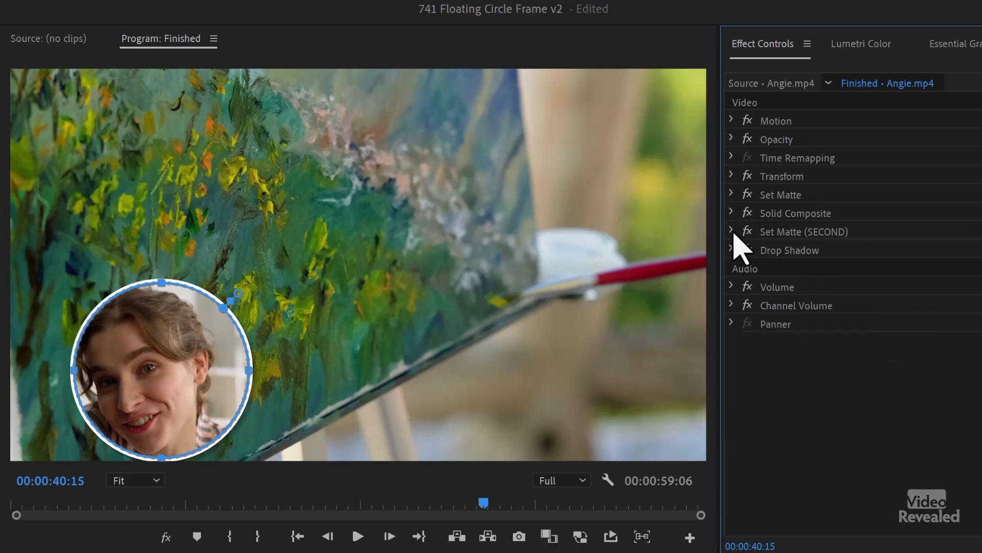
click(731, 231)
click(782, 275)
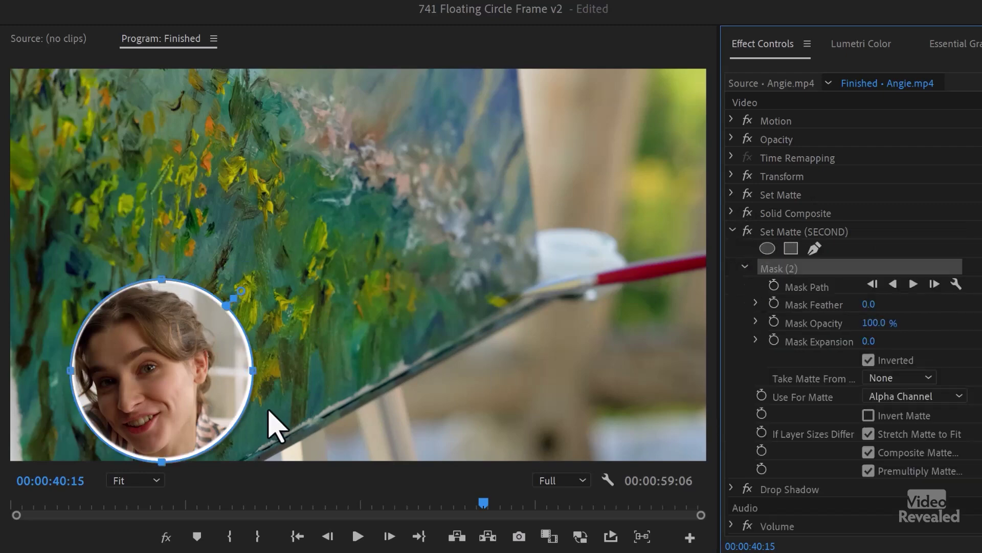